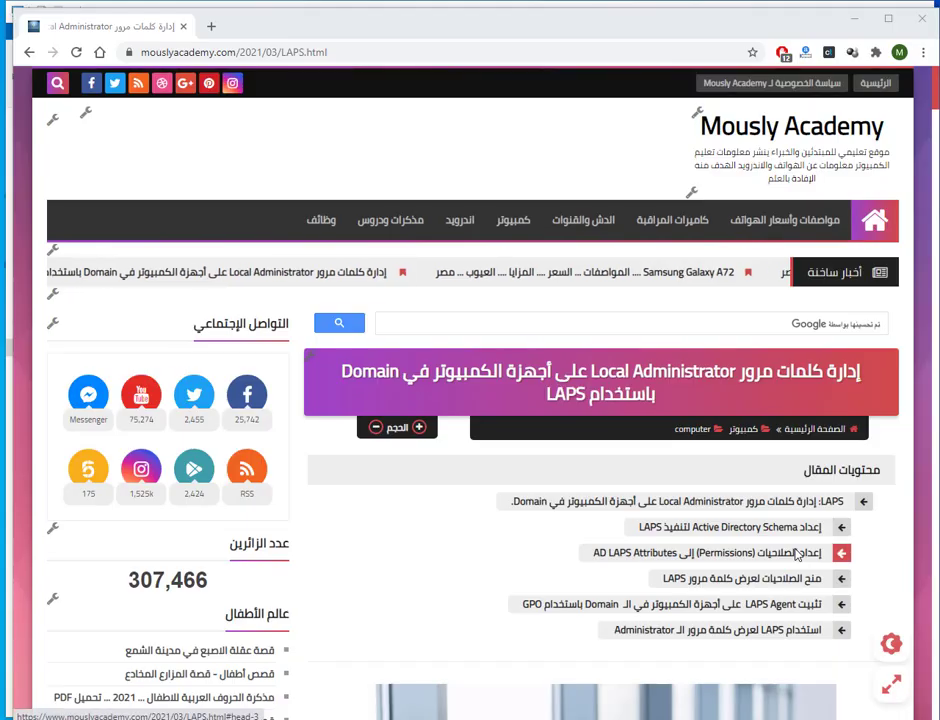
Follow the article's LAPS download link to the Microsoft Download Center and bring up the list of downloadable files.
{"action": "left_click", "coordinate": [797, 553]}
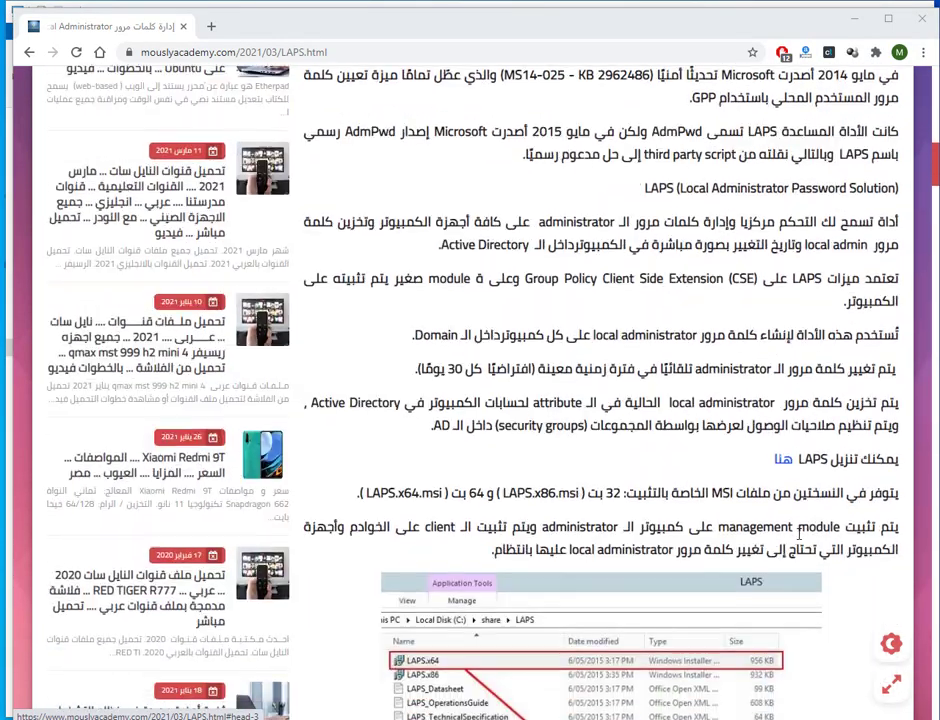
{"action": "left_click", "coordinate": [784, 468]}
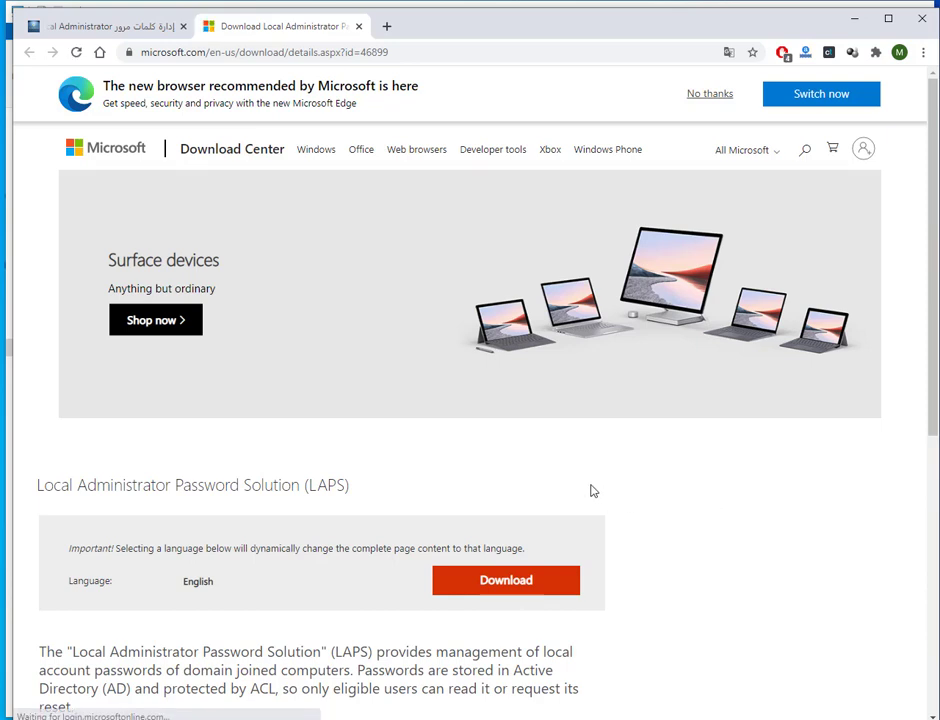
{"action": "left_click", "coordinate": [499, 586]}
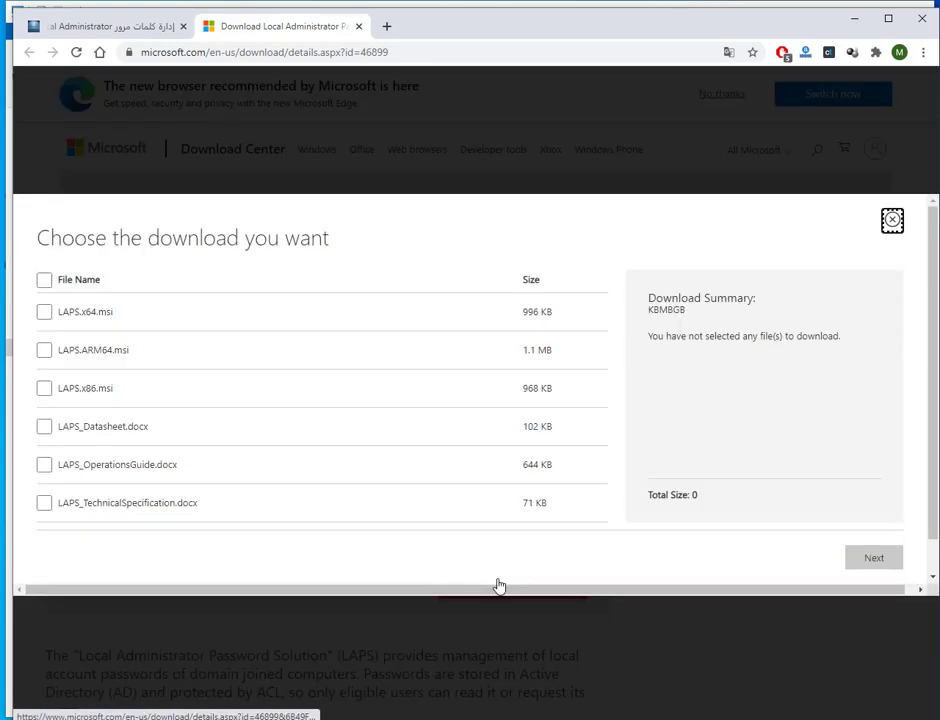
Select all the listed LAPS installers and documents and start downloading them.
{"action": "left_click", "coordinate": [45, 314]}
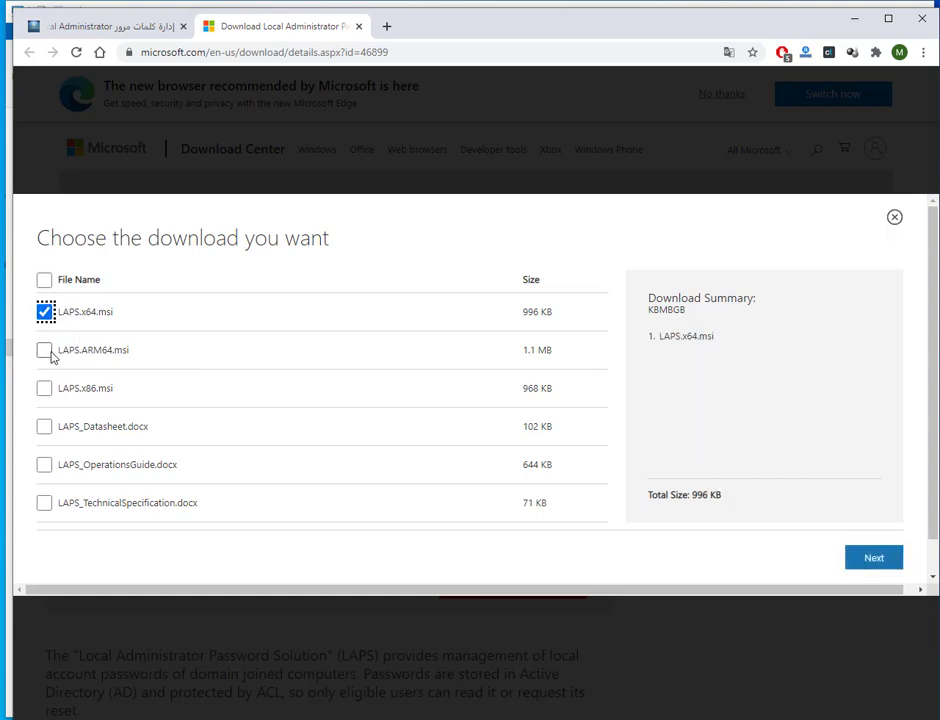
{"action": "left_click", "coordinate": [44, 280]}
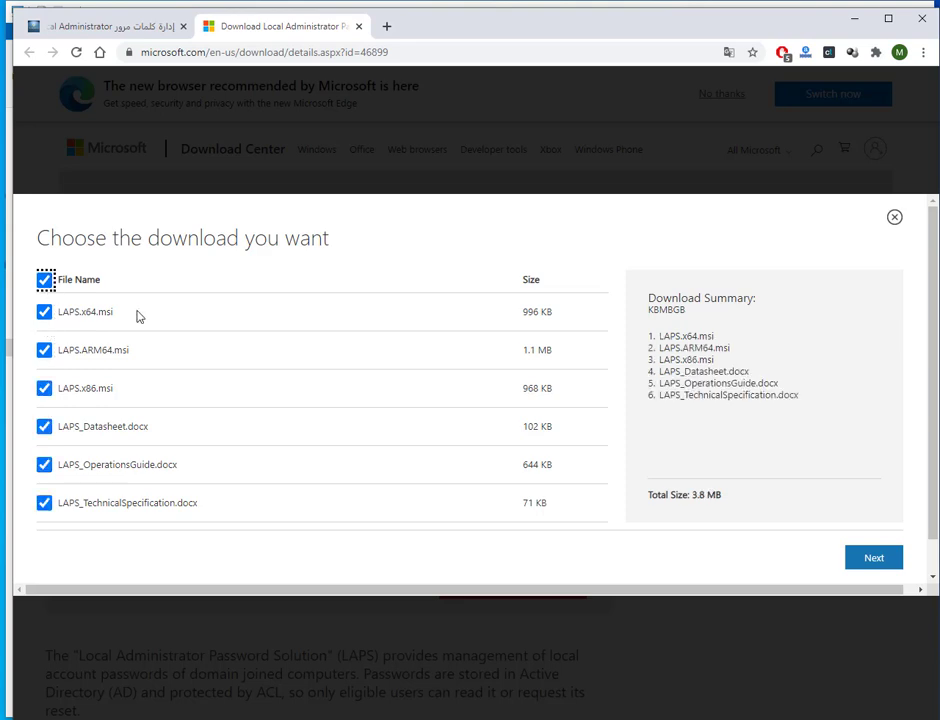
{"action": "left_click", "coordinate": [878, 559]}
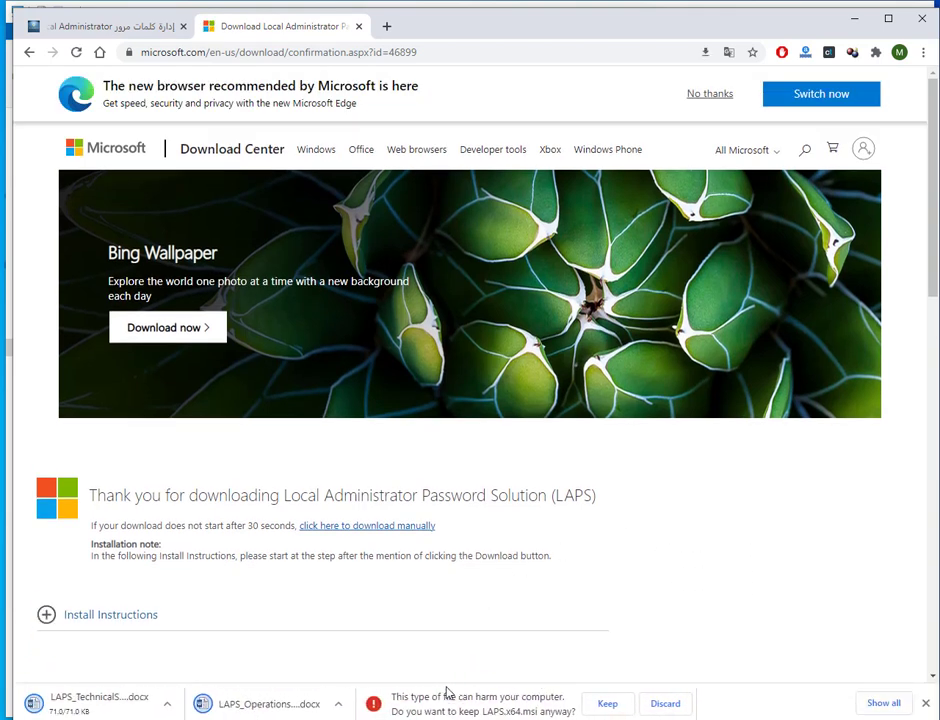
Keep the blocked downloads LAPS.x64.msi, LAPS.x86.msi and LAPS.ARM64.msi despite the browser's warnings.
{"action": "left_click", "coordinate": [608, 704]}
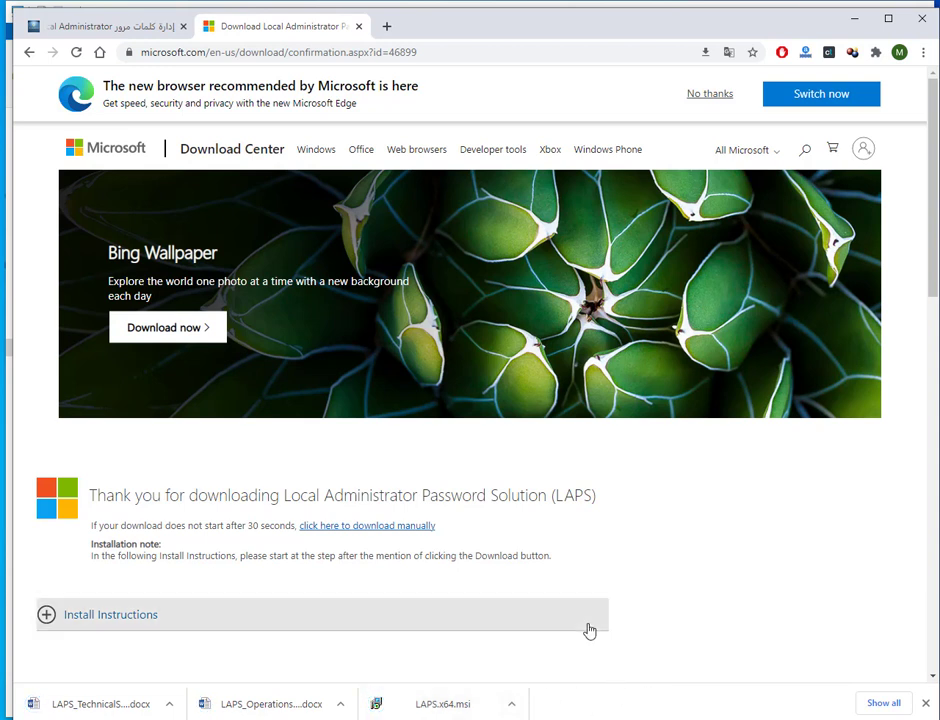
{"action": "scroll", "coordinate": [590, 630], "scroll_direction": "down", "scroll_amount": 1}
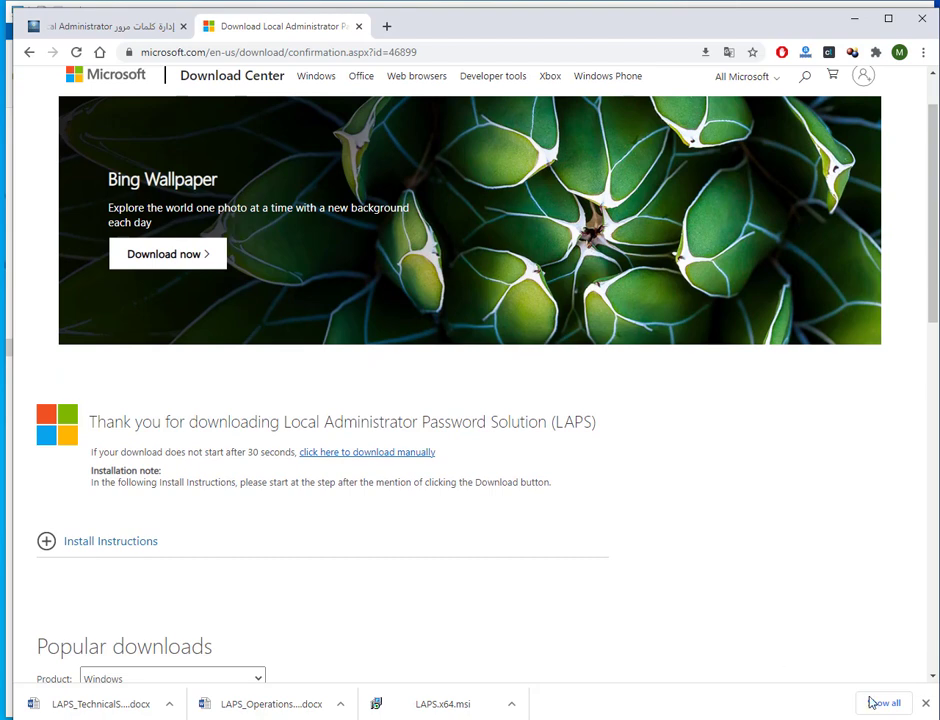
{"action": "left_click", "coordinate": [880, 704]}
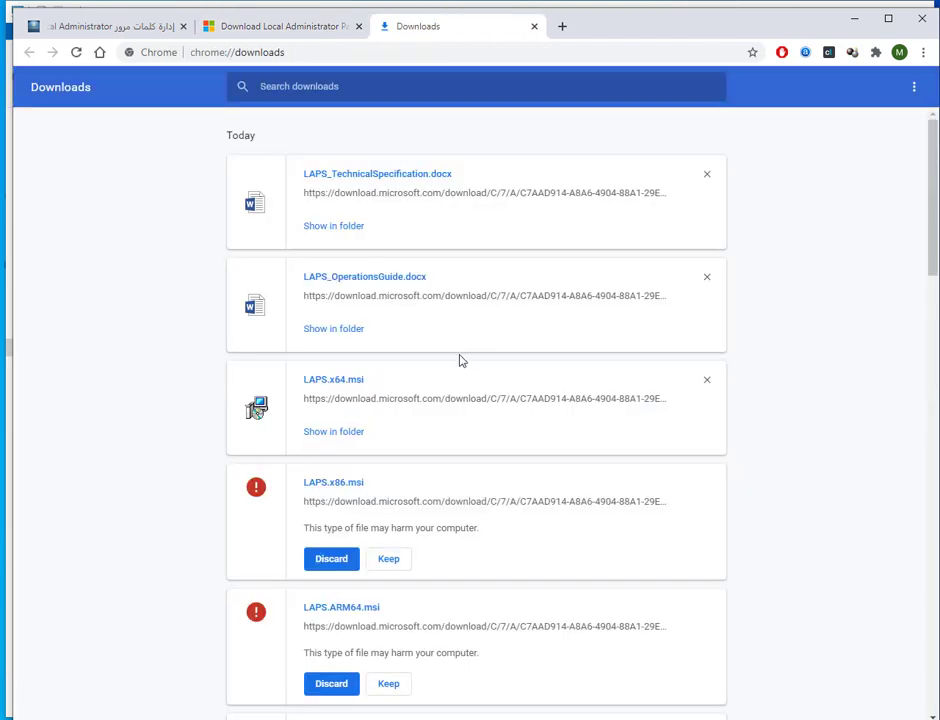
{"action": "left_click", "coordinate": [389, 558]}
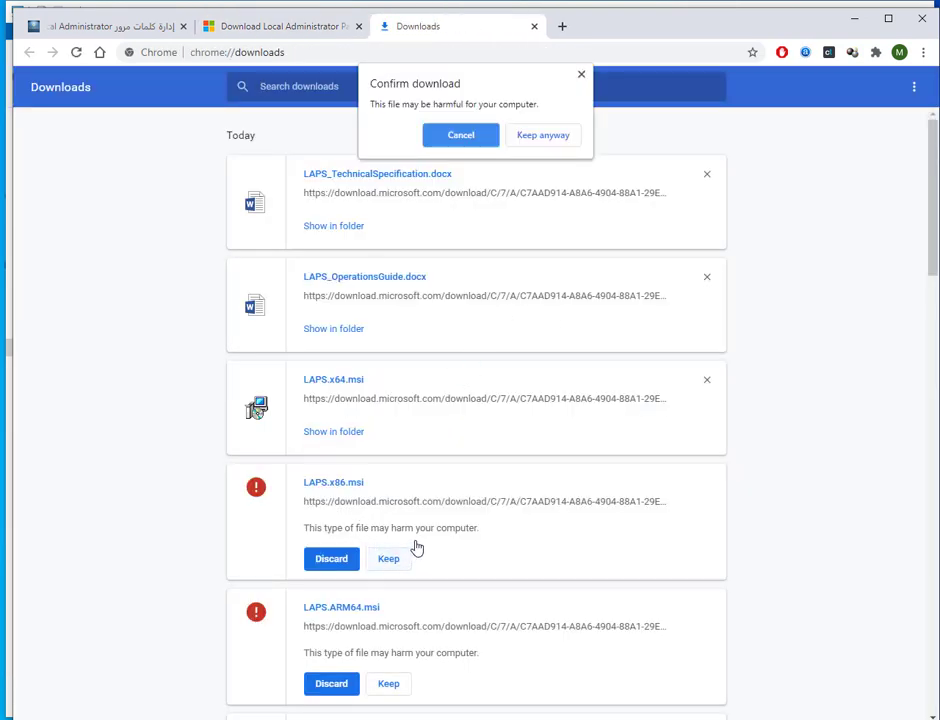
{"action": "left_click", "coordinate": [524, 134]}
{"action": "scroll", "coordinate": [474, 306], "scroll_direction": "down", "scroll_amount": 2}
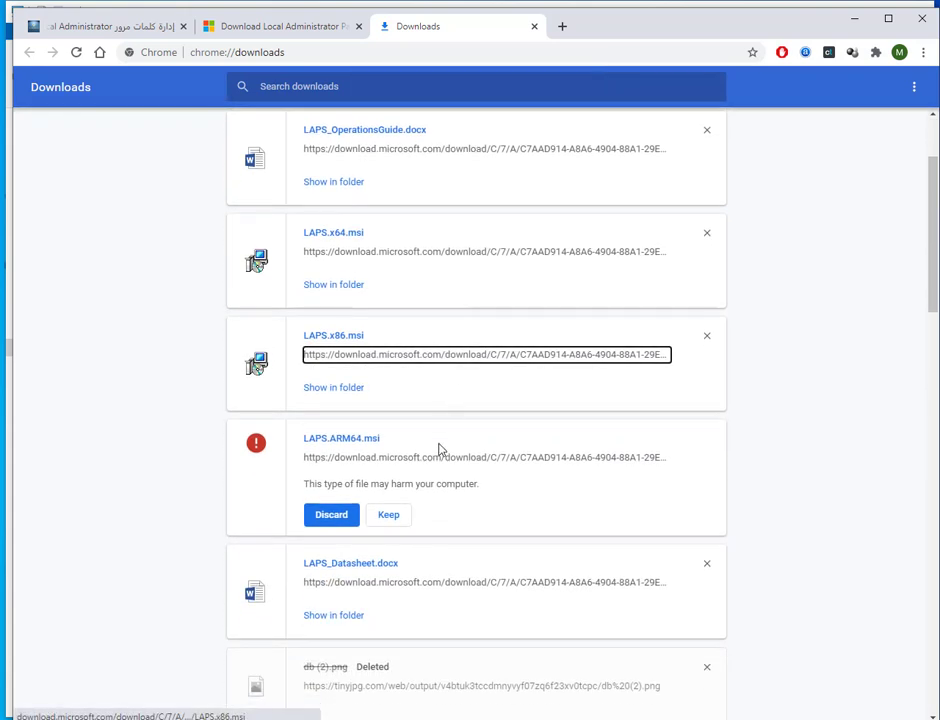
{"action": "left_click", "coordinate": [397, 514]}
{"action": "left_click", "coordinate": [543, 133]}
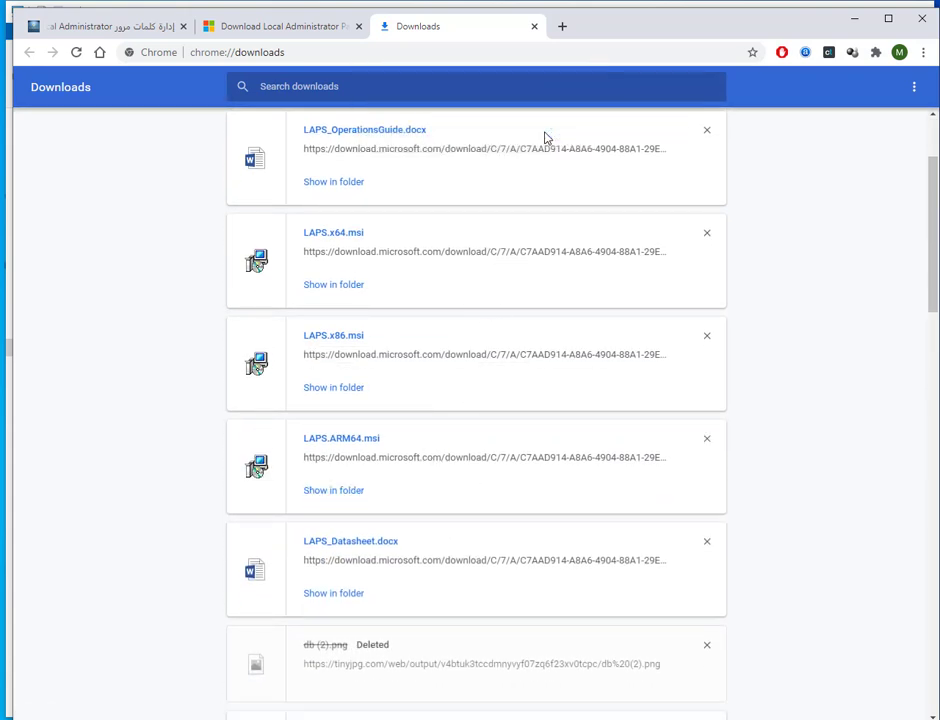
{"action": "scroll", "coordinate": [547, 139], "scroll_direction": "up", "scroll_amount": 1}
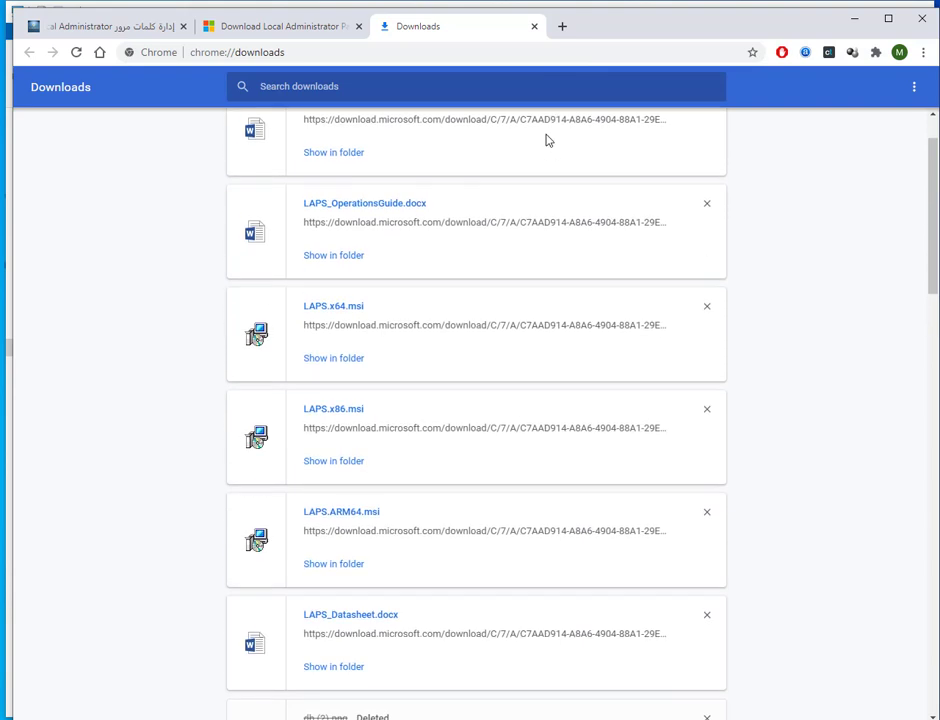
{"action": "scroll", "coordinate": [548, 143], "scroll_direction": "down", "scroll_amount": 2}
{"action": "scroll", "coordinate": [547, 143], "scroll_direction": "up", "scroll_amount": 2}
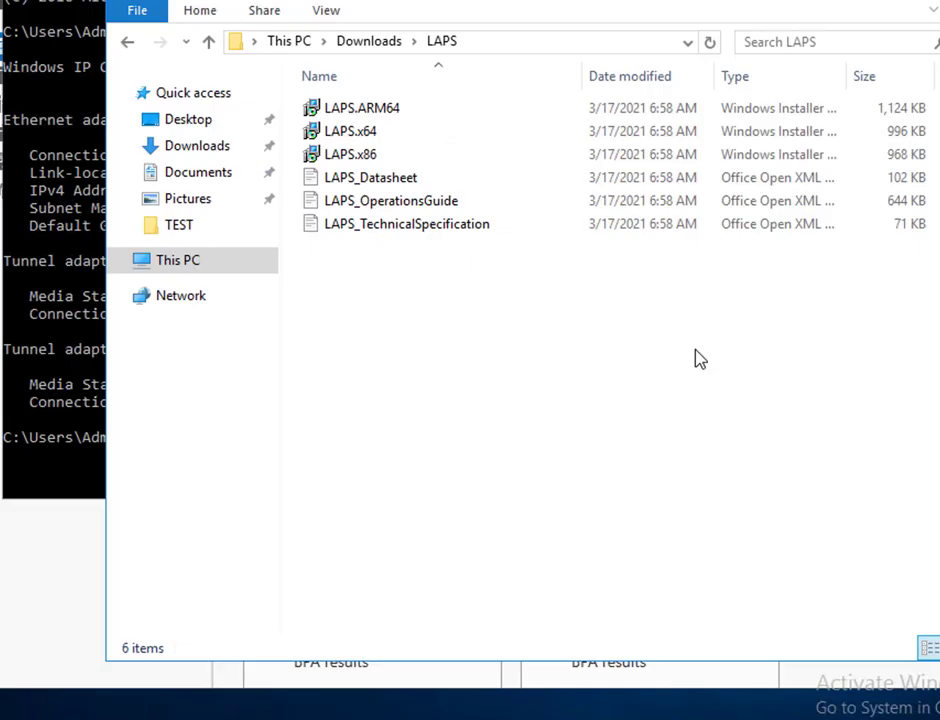
Run the LAPS.x64 installer from the LAPS folder in Downloads and accept its license agreement.
{"action": "double_click", "coordinate": [388, 136]}
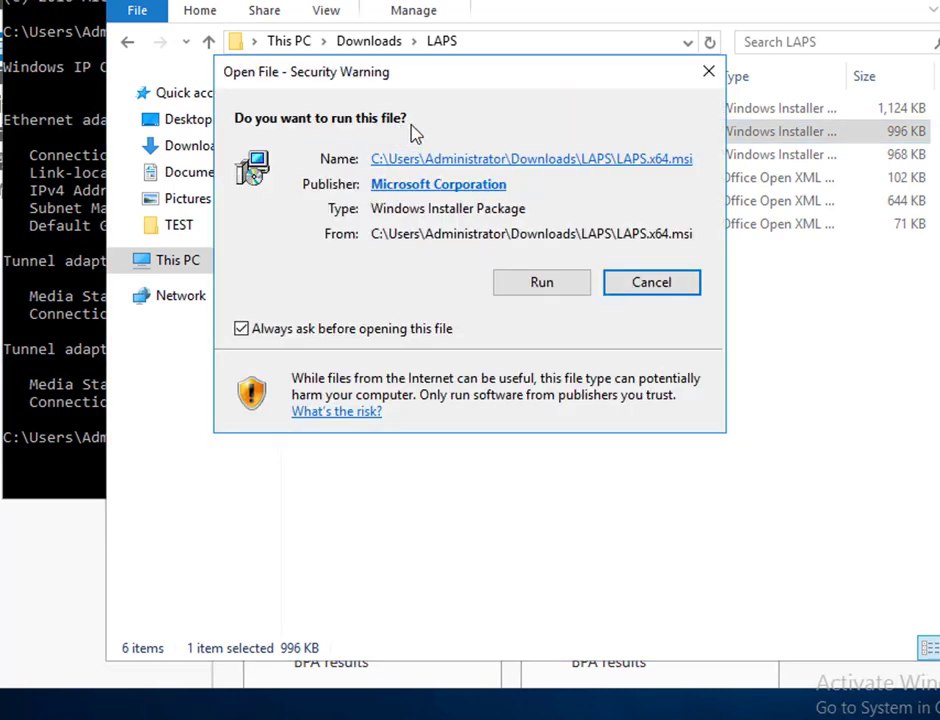
{"action": "left_click", "coordinate": [539, 280]}
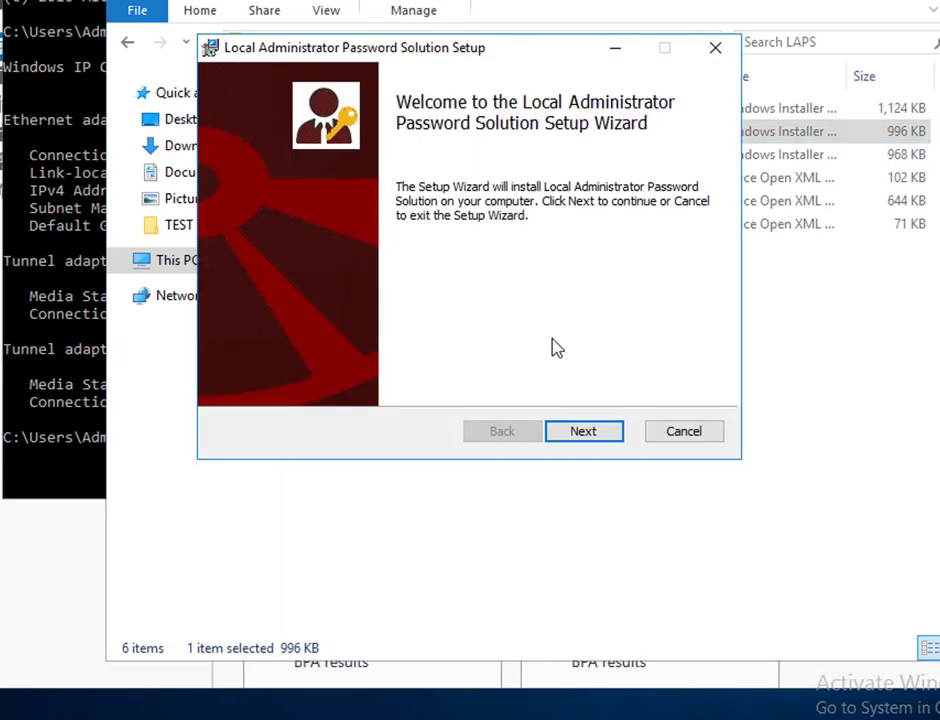
{"action": "left_click", "coordinate": [584, 431]}
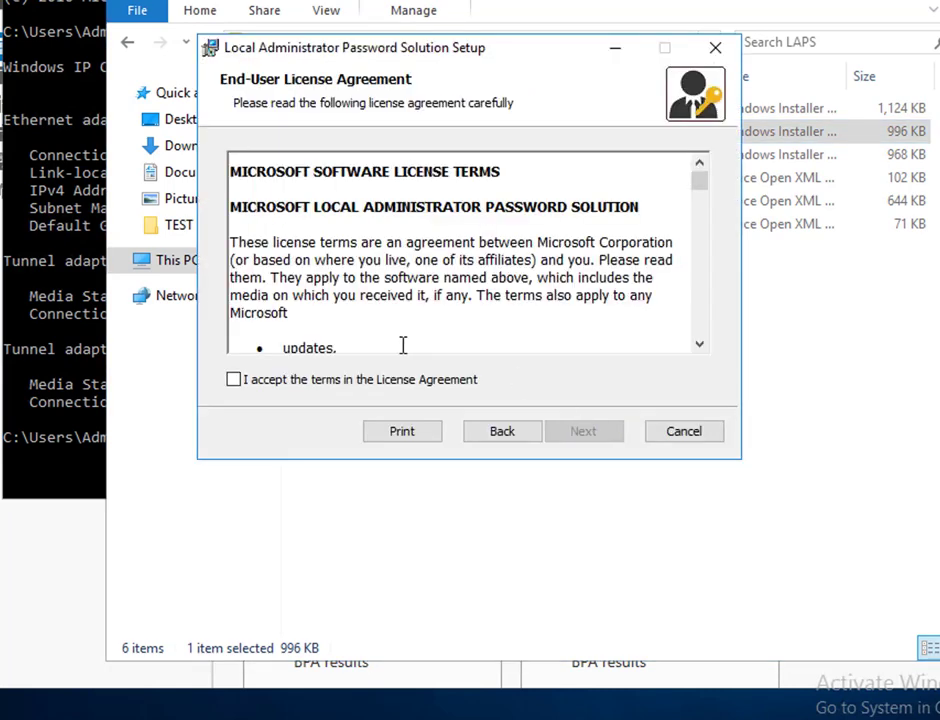
{"action": "left_click", "coordinate": [405, 381]}
{"action": "left_click", "coordinate": [570, 440]}
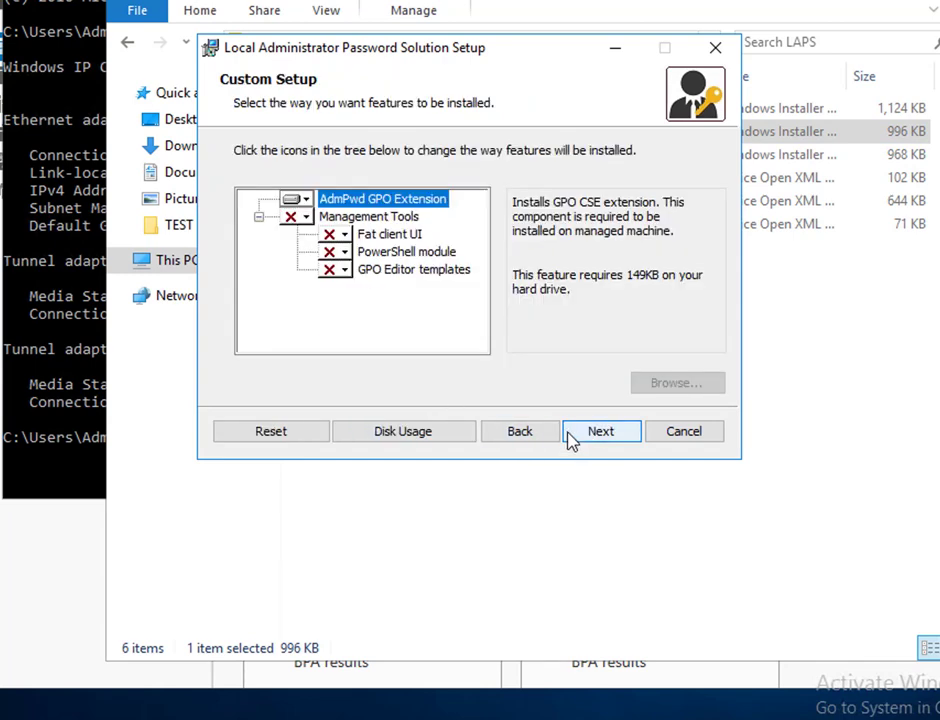
Set the entire Management Tools feature to install on the local hard drive and complete the LAPS installation.
{"action": "left_click", "coordinate": [297, 217]}
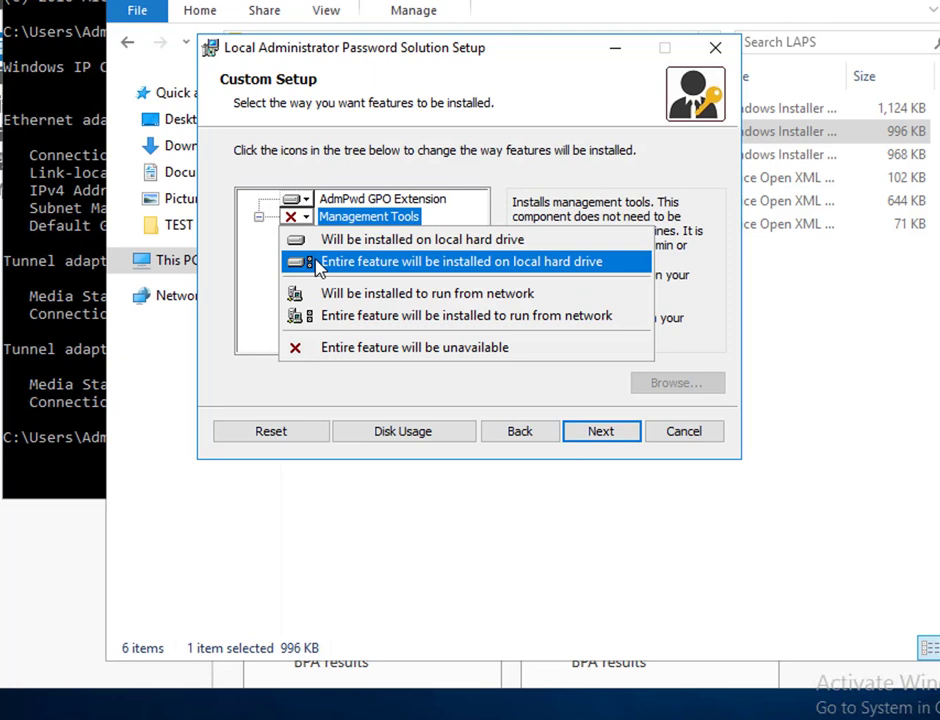
{"action": "left_click", "coordinate": [316, 261]}
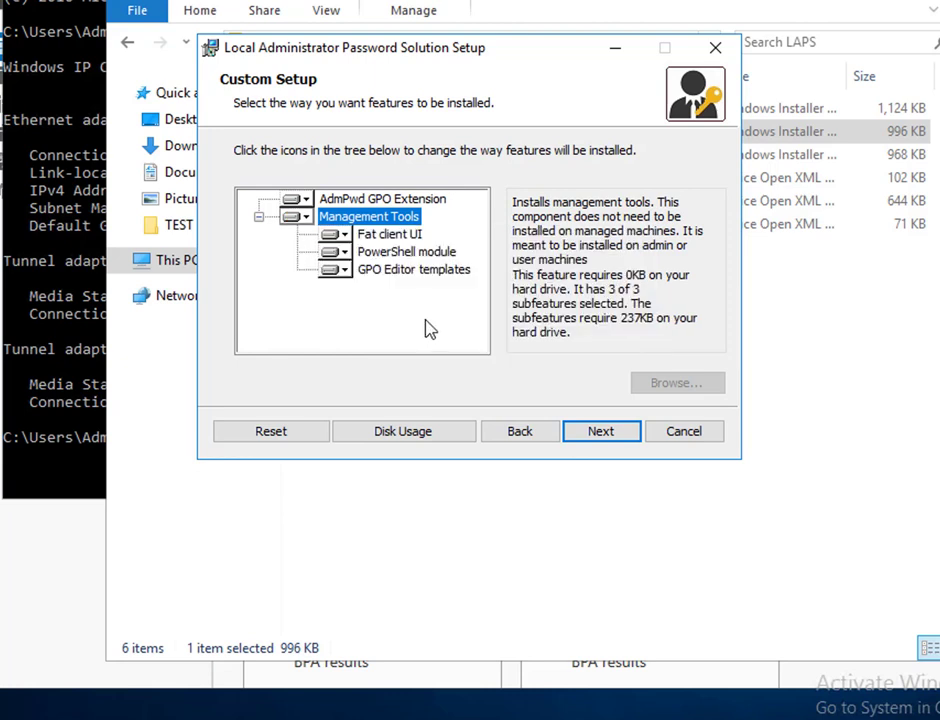
{"action": "left_click", "coordinate": [614, 440]}
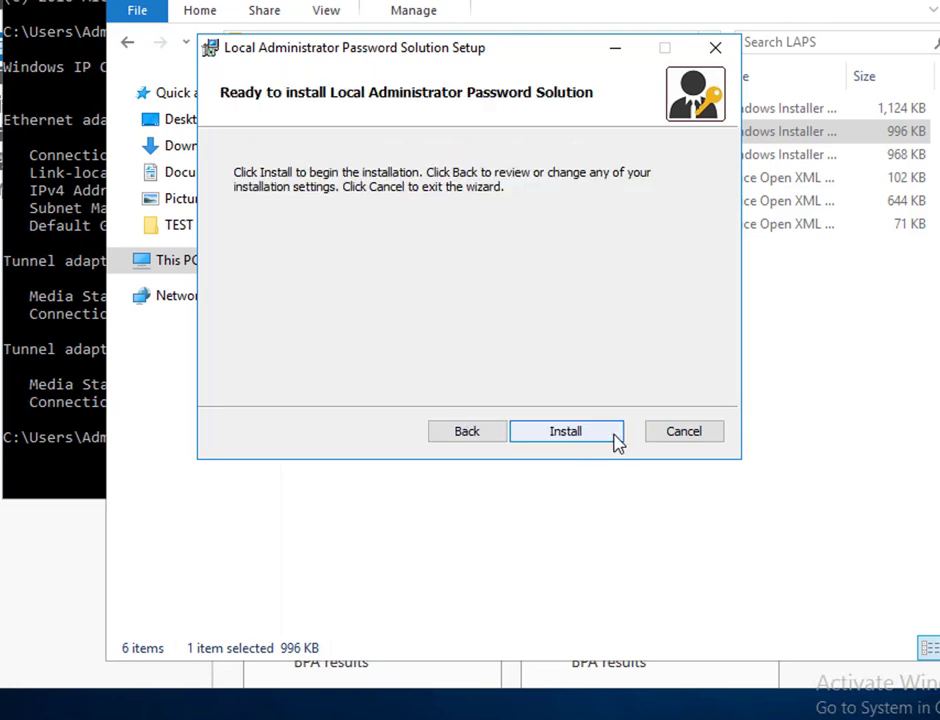
{"action": "left_click", "coordinate": [617, 440]}
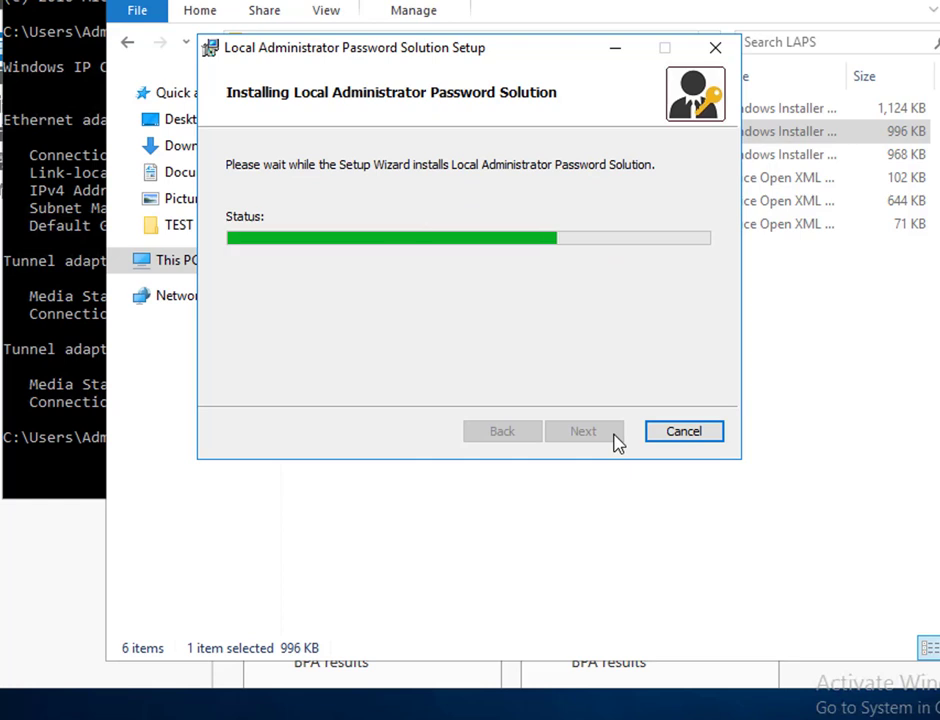
{"action": "left_click", "coordinate": [614, 436]}
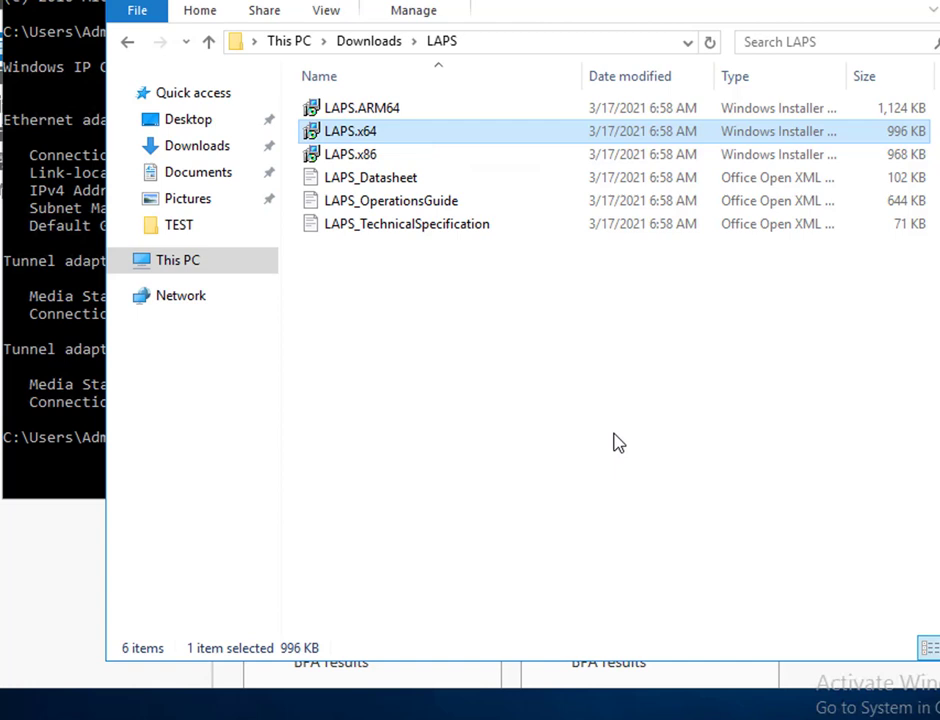
Open Windows PowerShell and import the AdmPwd.ps module with Import-Module.
{"action": "key", "text": "super"}
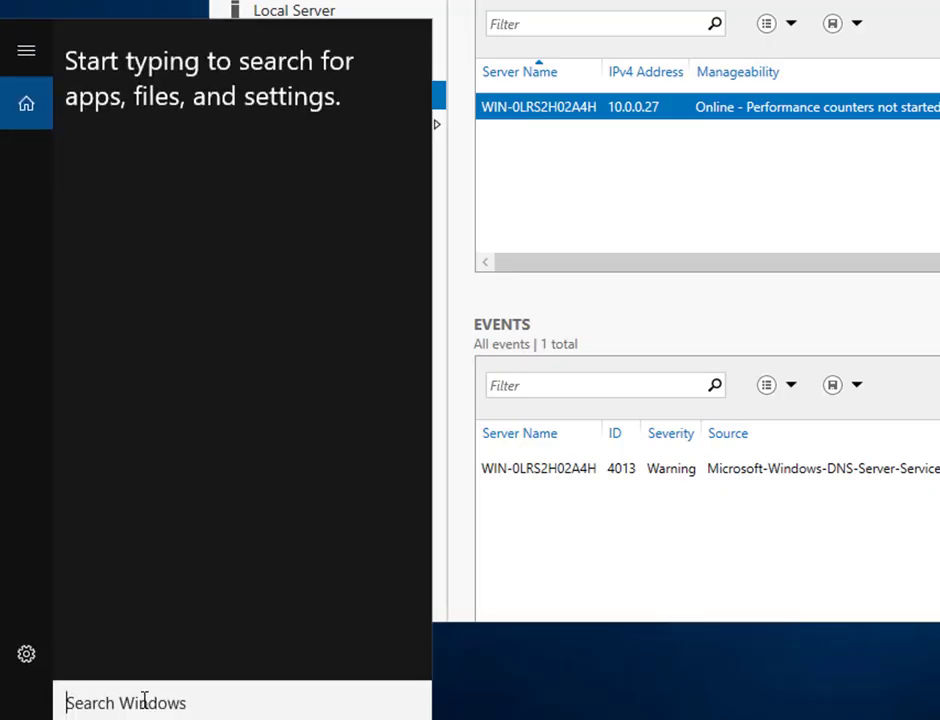
{"action": "type", "text": "power"}
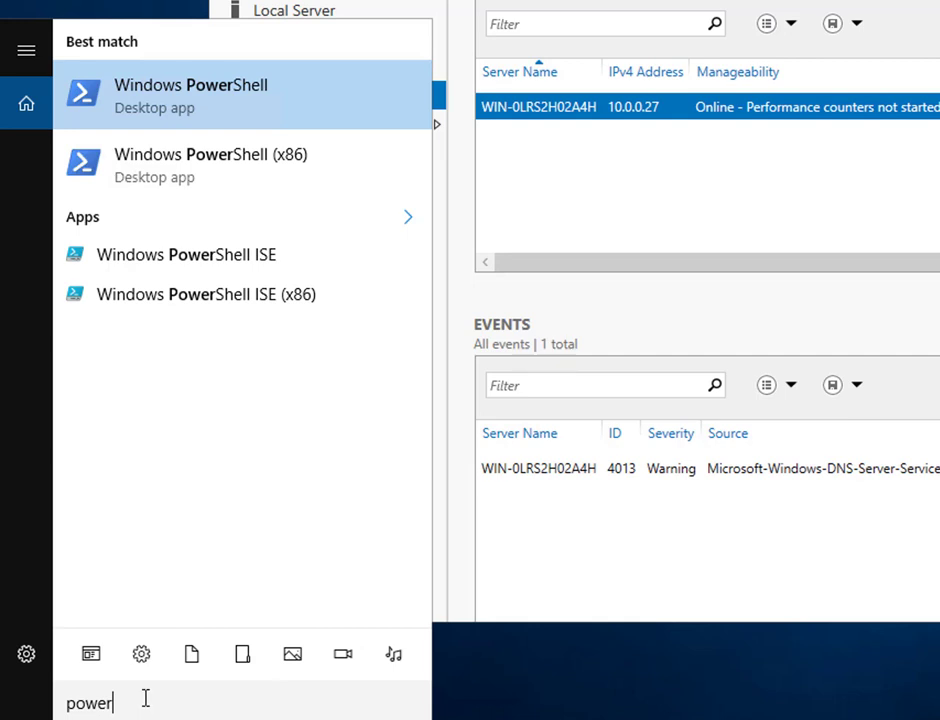
{"action": "left_click", "coordinate": [221, 116]}
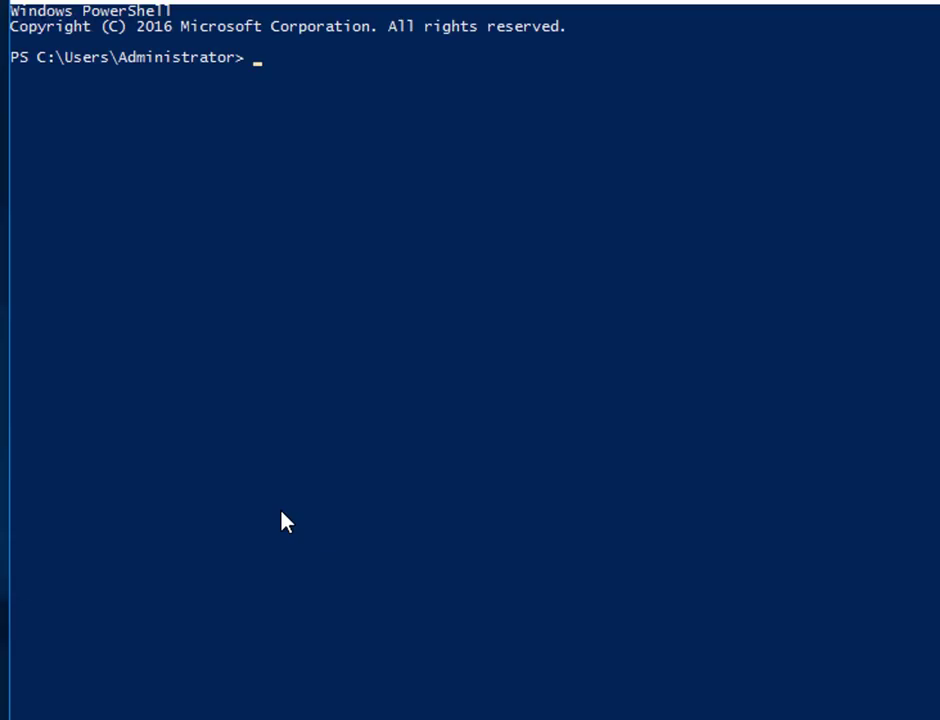
{"action": "type", "text": "Import-mod"}
{"action": "key", "text": "Tab"}
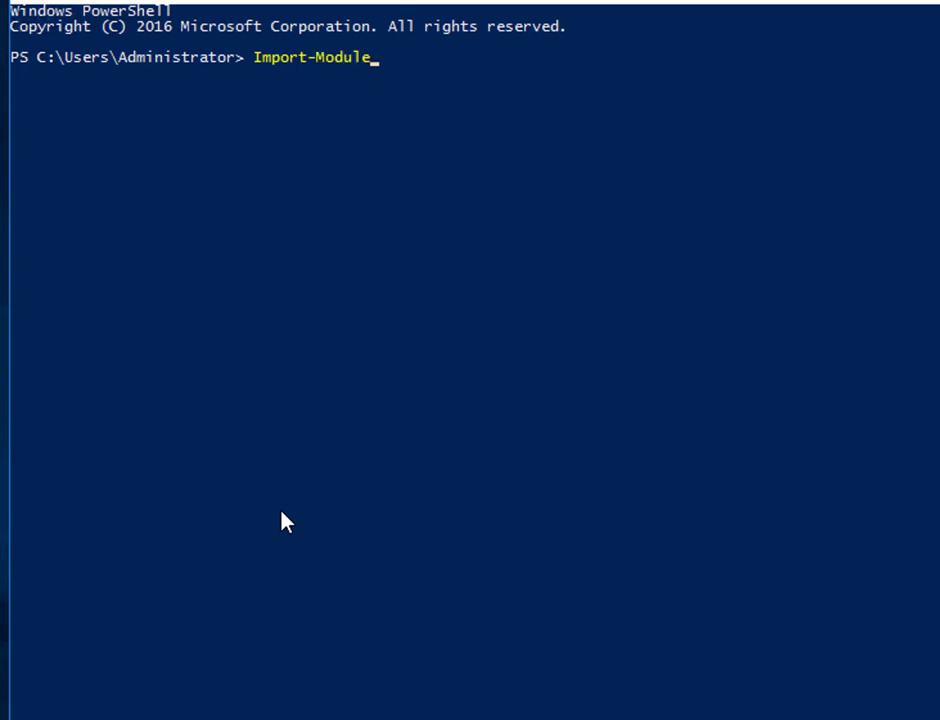
{"action": "type", "text": "AdmPwd.ps"}
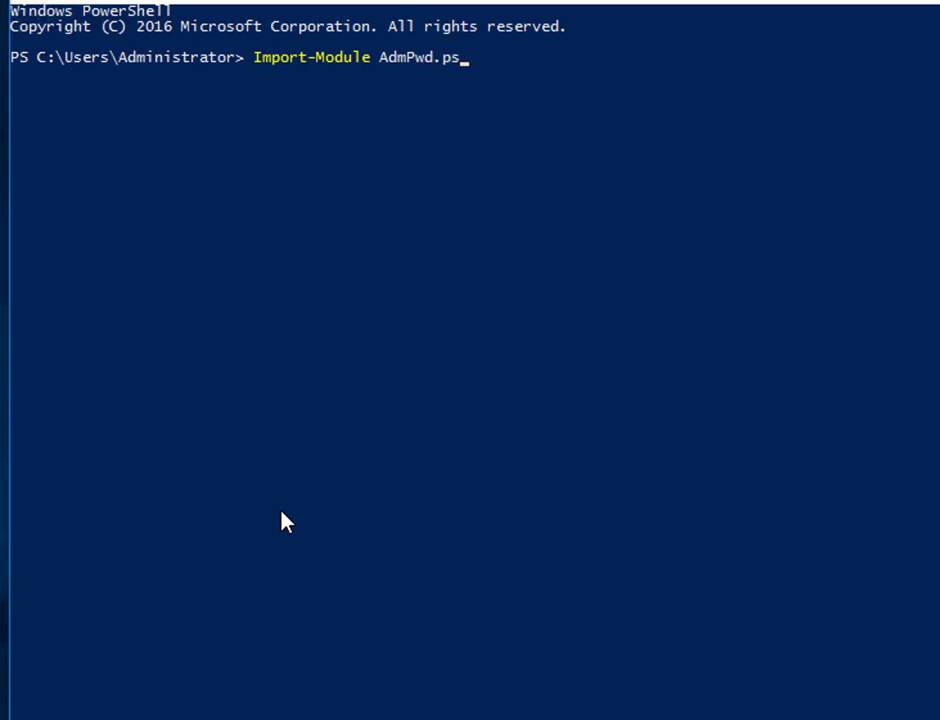
{"action": "key", "text": "Return"}
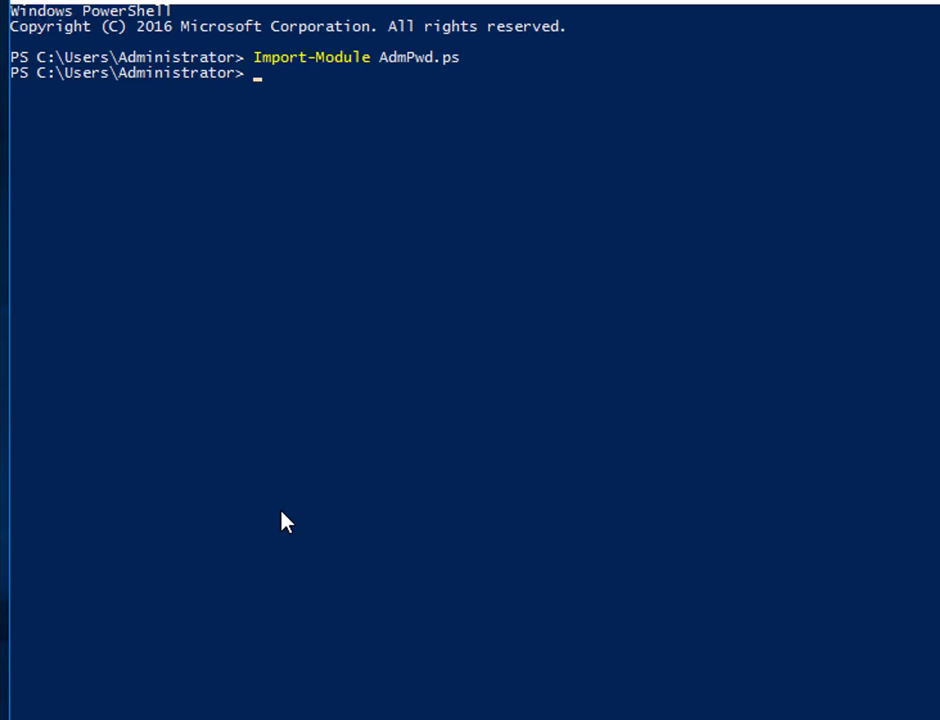
Extend the Active Directory schema for LAPS by running Update-AdmPwdADSchema.
{"action": "type", "text": "Update-A"}
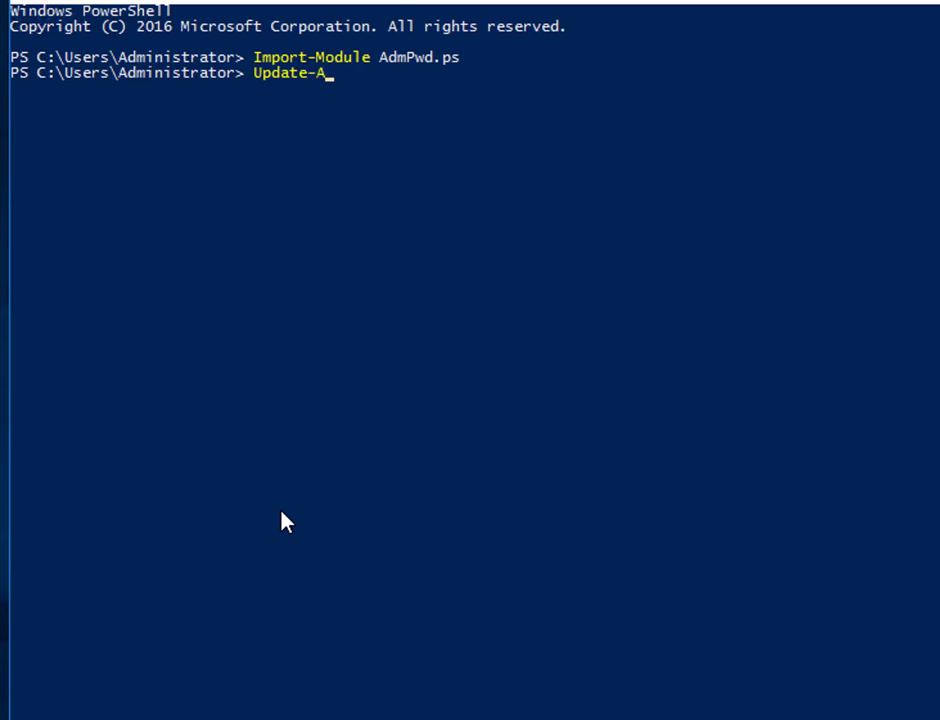
{"action": "type", "text": "dmPwdADSchema"}
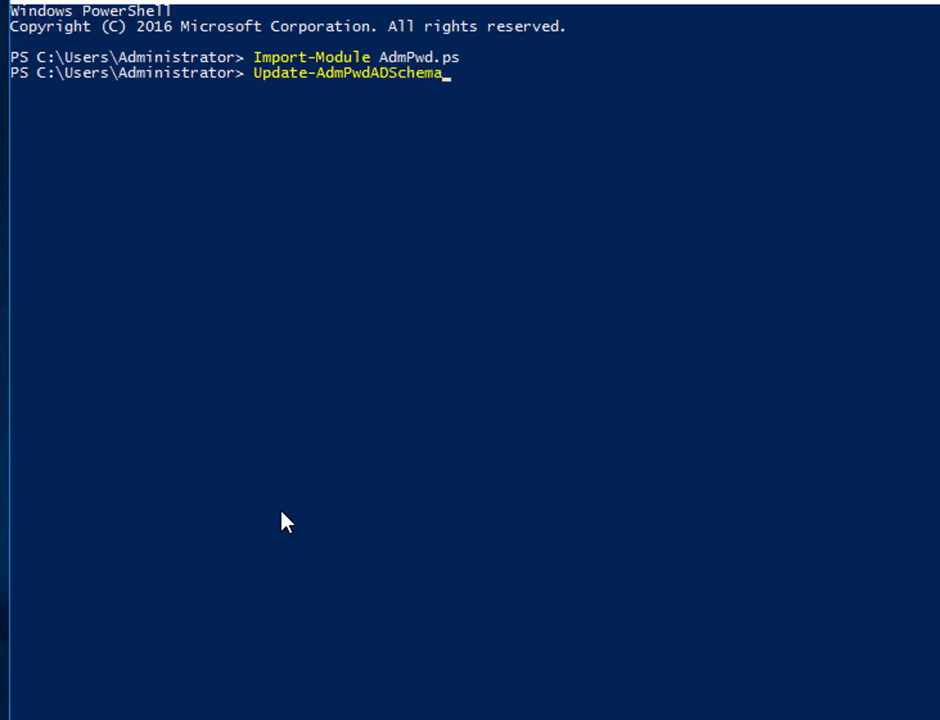
{"action": "key", "text": "Return"}
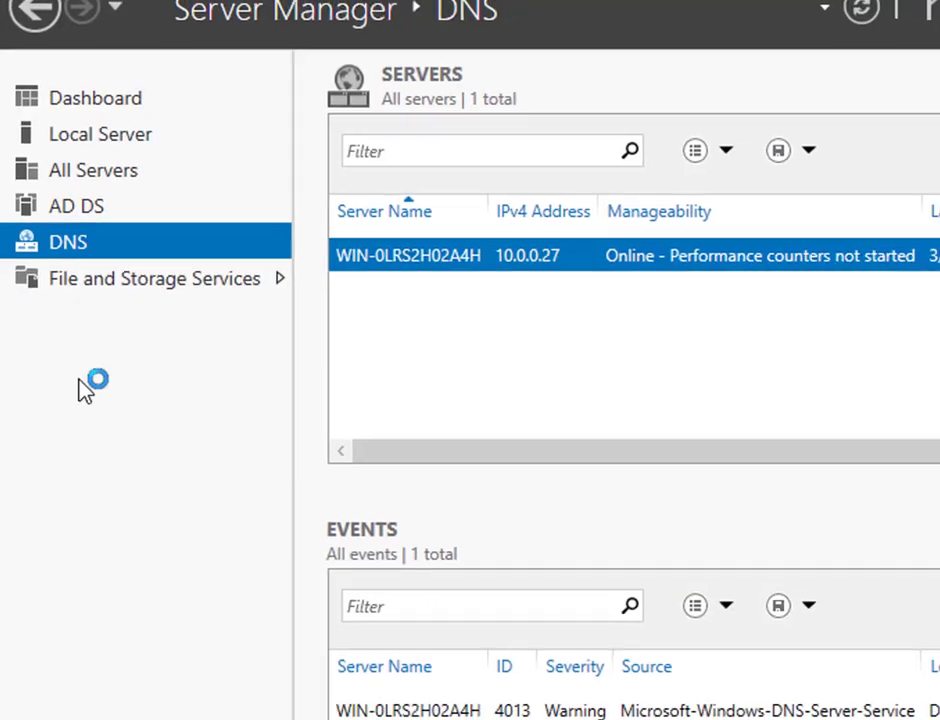
Switch to Server Manager and open Active Directory Users and Computers for the AD DS server.
{"action": "left_click", "coordinate": [90, 201]}
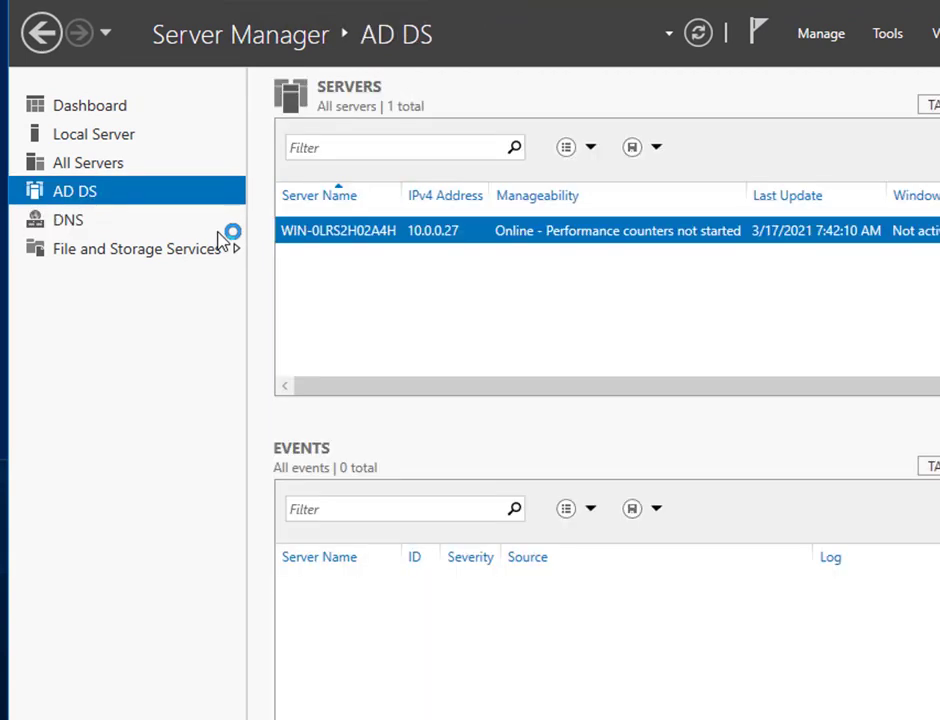
{"action": "right_click", "coordinate": [360, 236]}
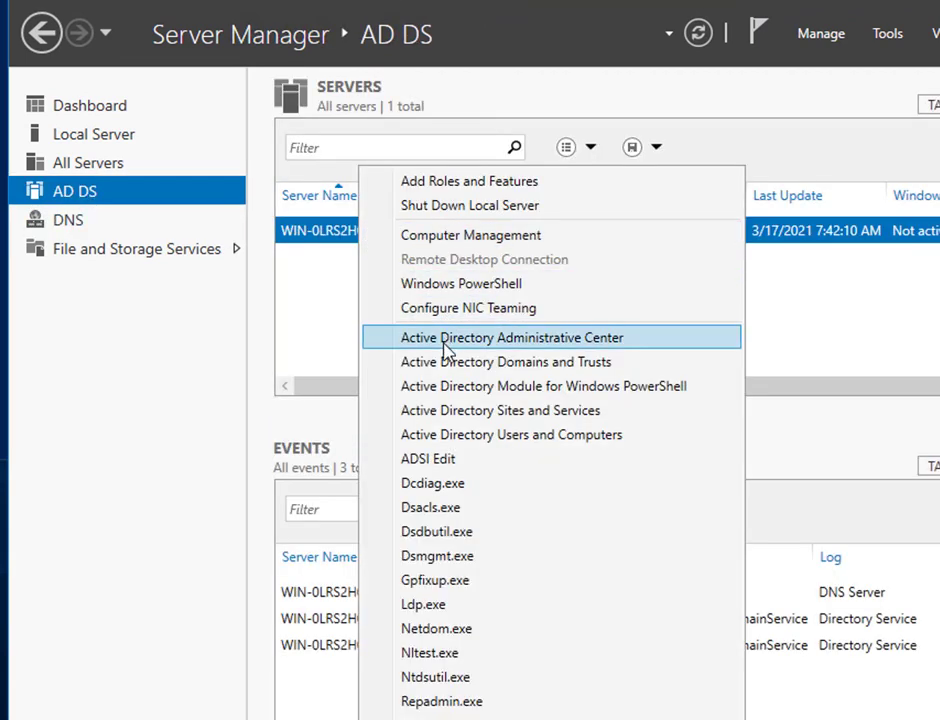
{"action": "left_click", "coordinate": [450, 435]}
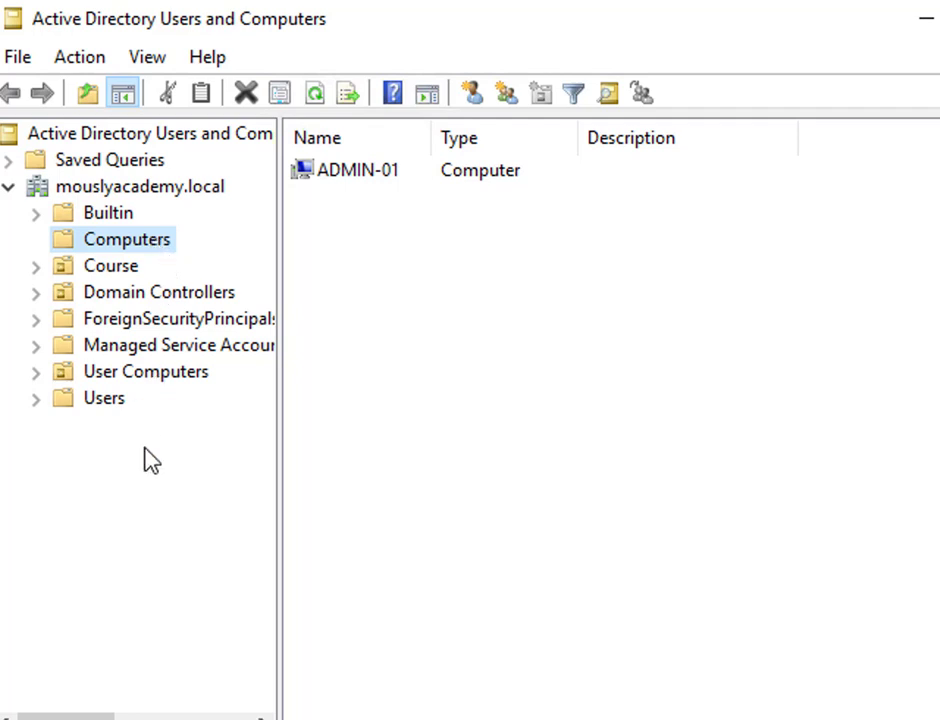
Create an organizational unit named Desktops directly under the mouslyacademy.local domain.
{"action": "right_click", "coordinate": [158, 192]}
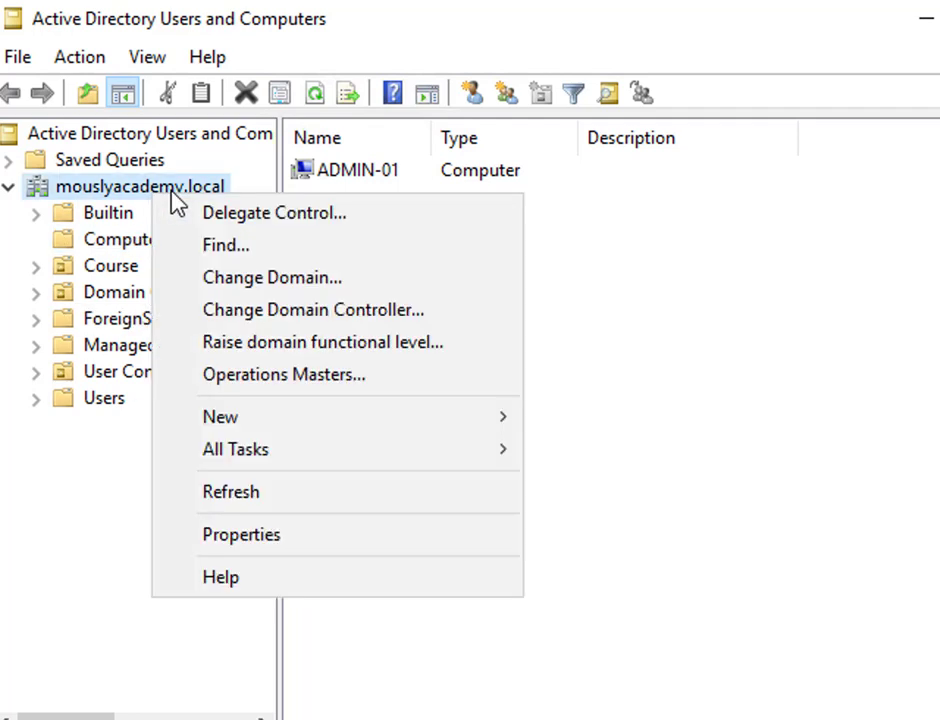
{"action": "mouse_move", "coordinate": [269, 422]}
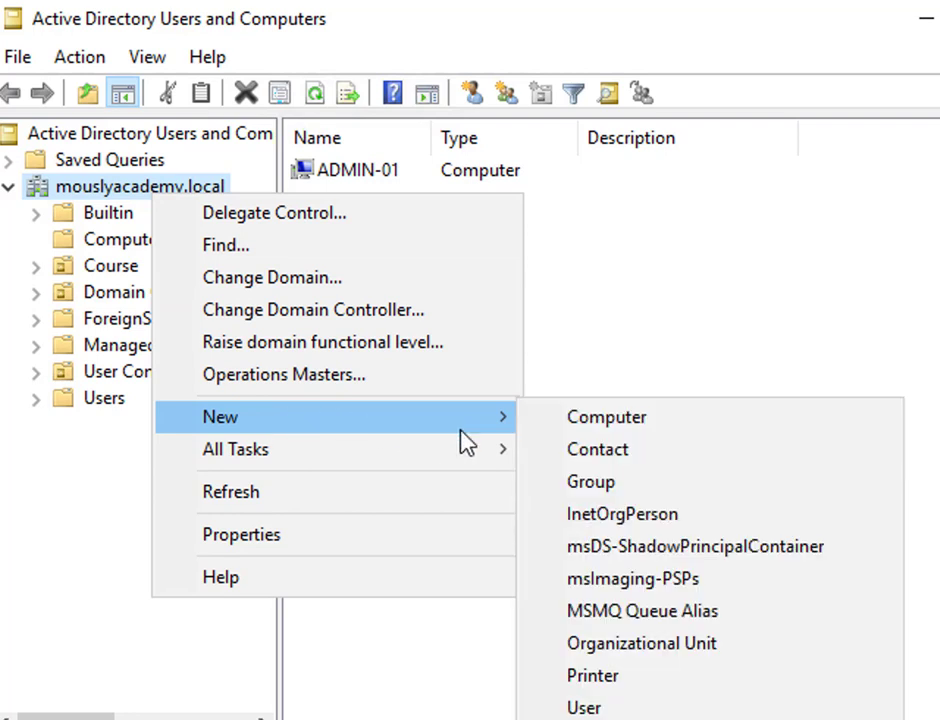
{"action": "left_click", "coordinate": [619, 645]}
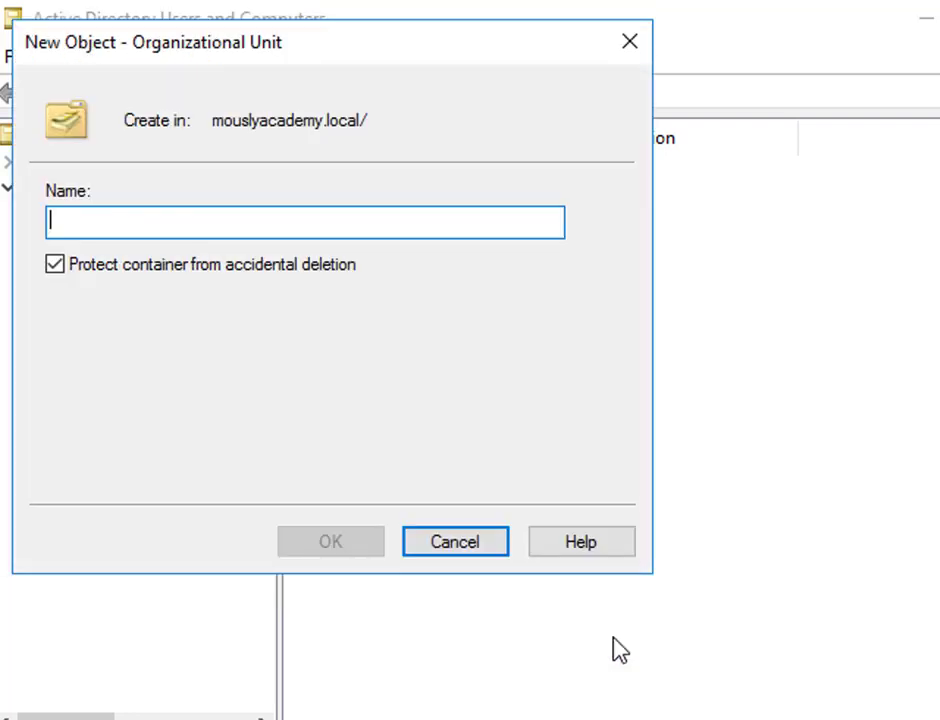
{"action": "type", "text": "De"}
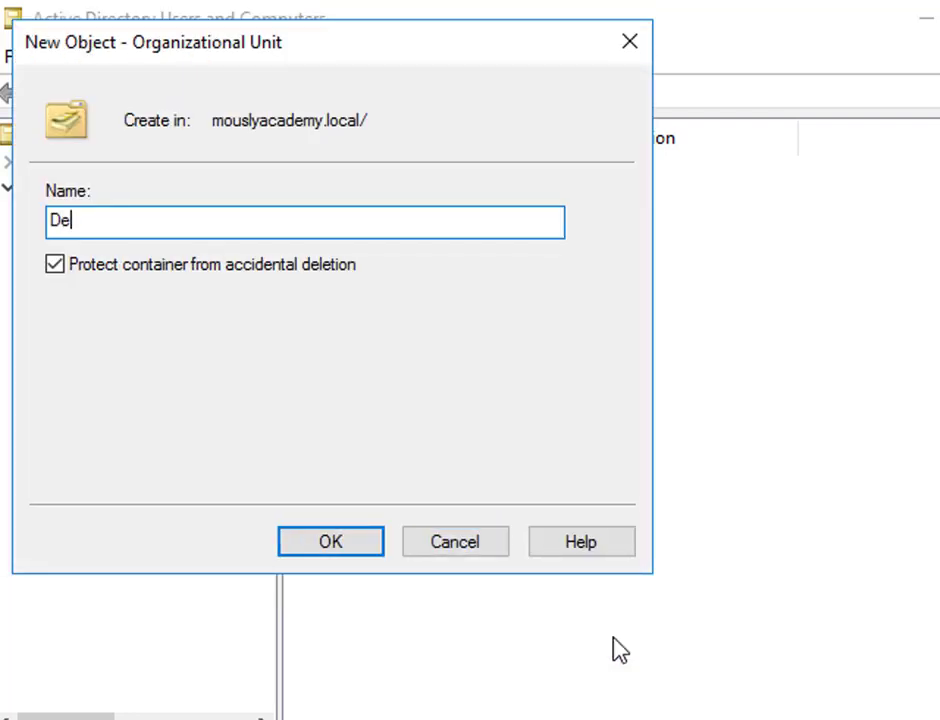
{"action": "type", "text": "sktops"}
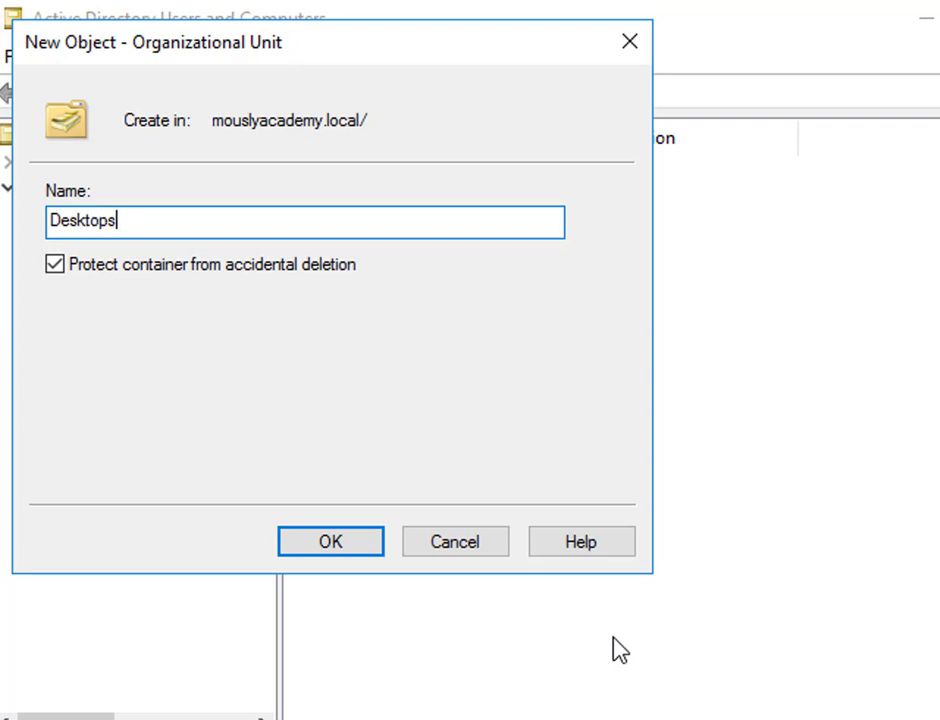
{"action": "key", "text": "Return"}
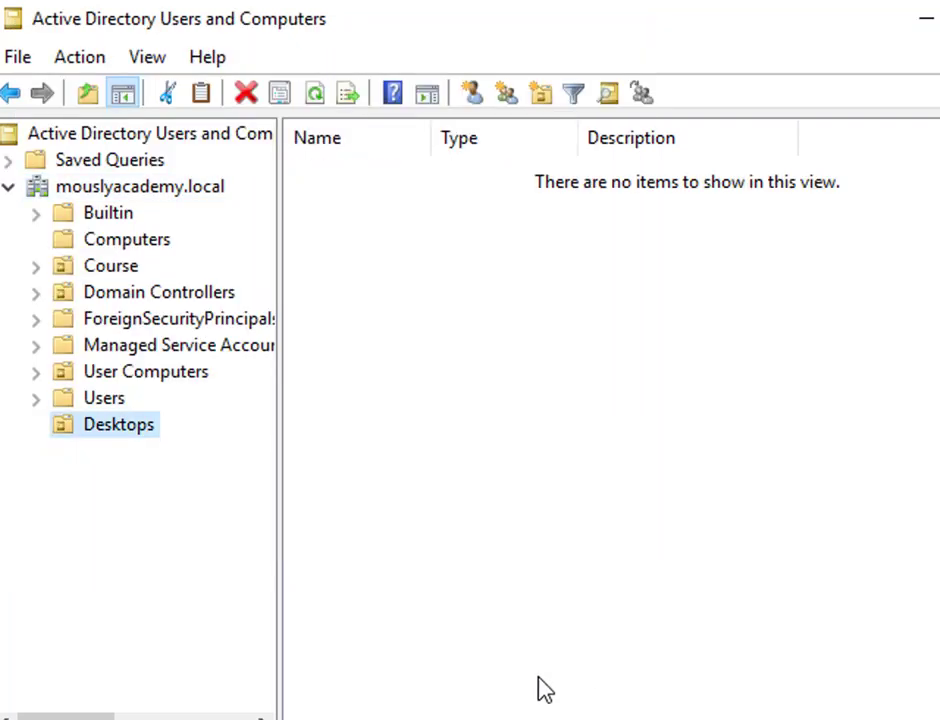
{"action": "left_click", "coordinate": [117, 422]}
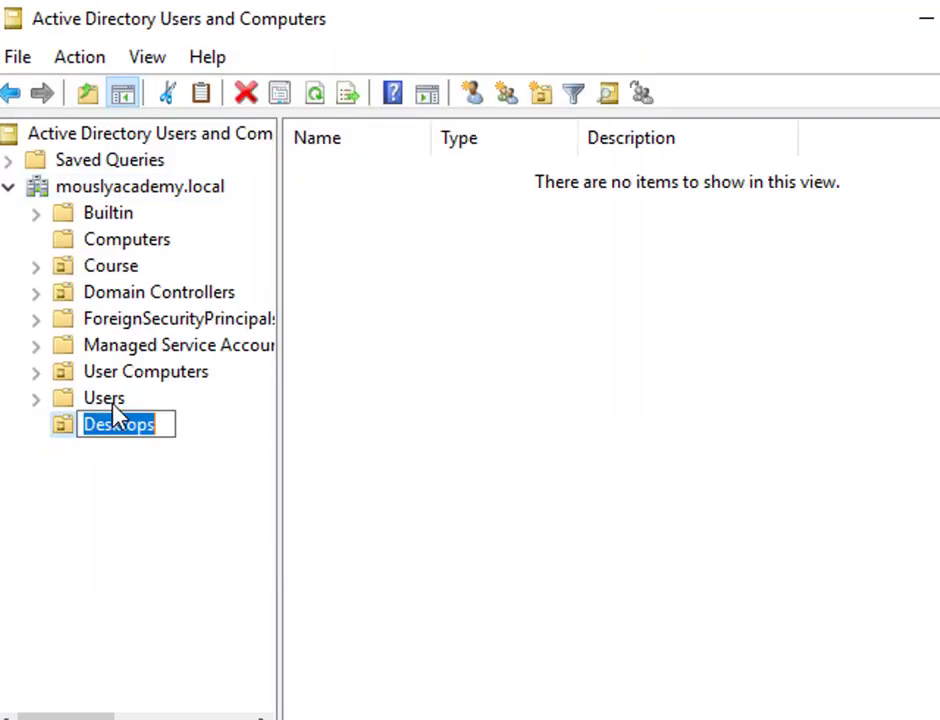
{"action": "key", "text": "Escape"}
Create a global security group named AdmPwd in the Users container.
{"action": "left_click", "coordinate": [110, 399]}
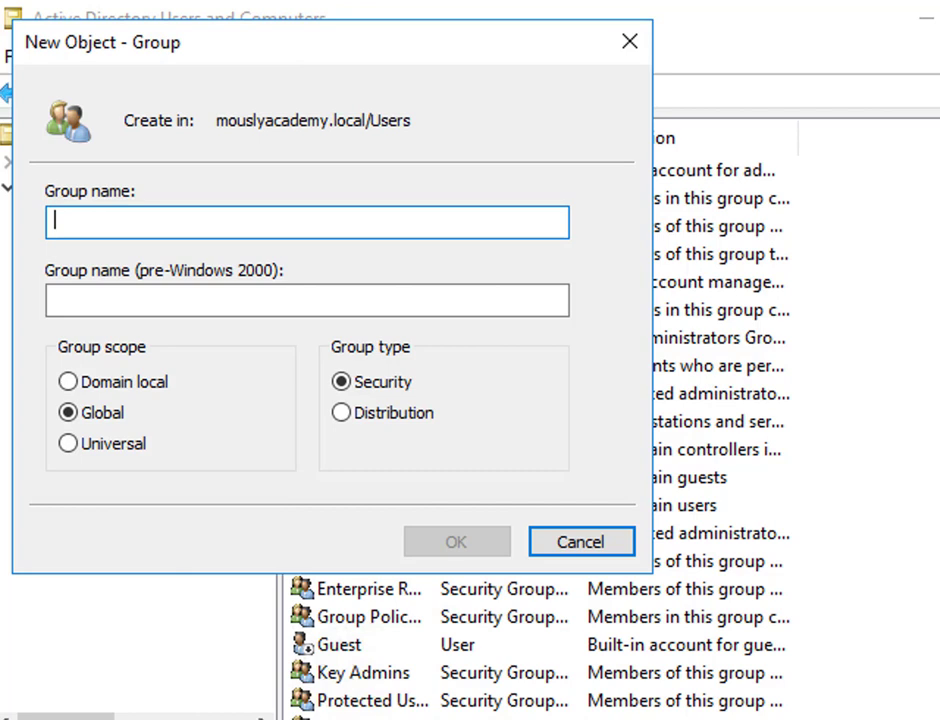
{"action": "type", "text": "Ad"}
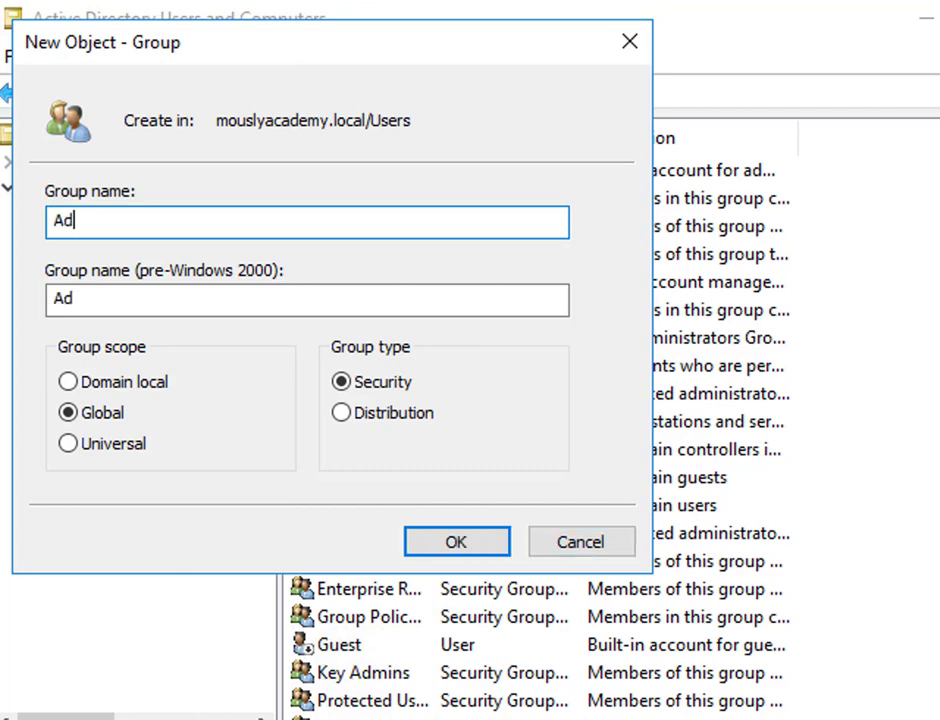
{"action": "type", "text": "m"}
{"action": "type", "text": "Pw"}
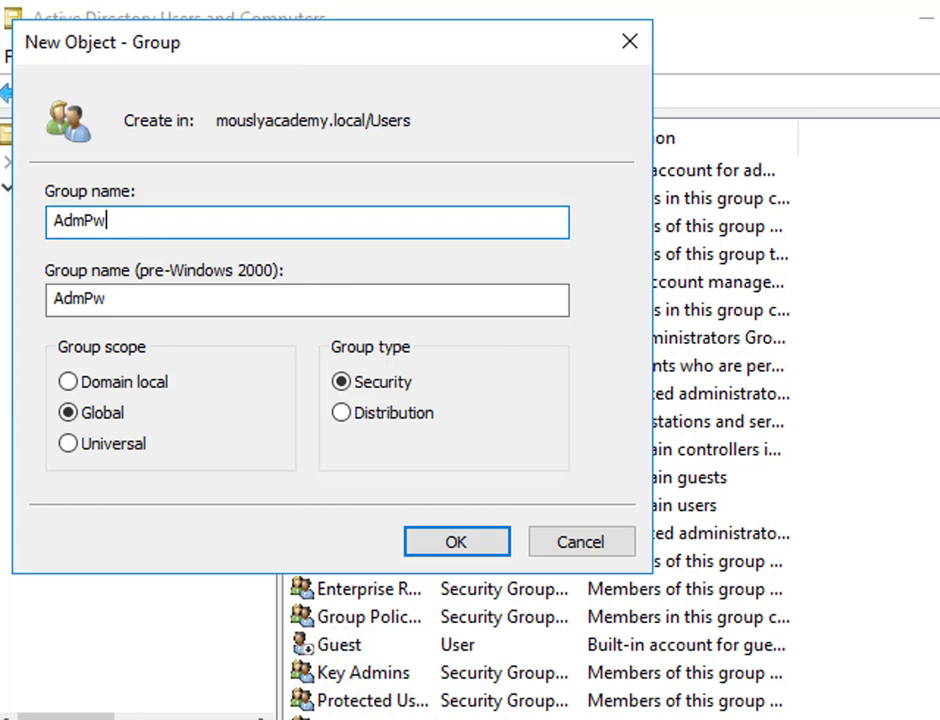
{"action": "type", "text": "d"}
{"action": "left_click", "coordinate": [485, 550]}
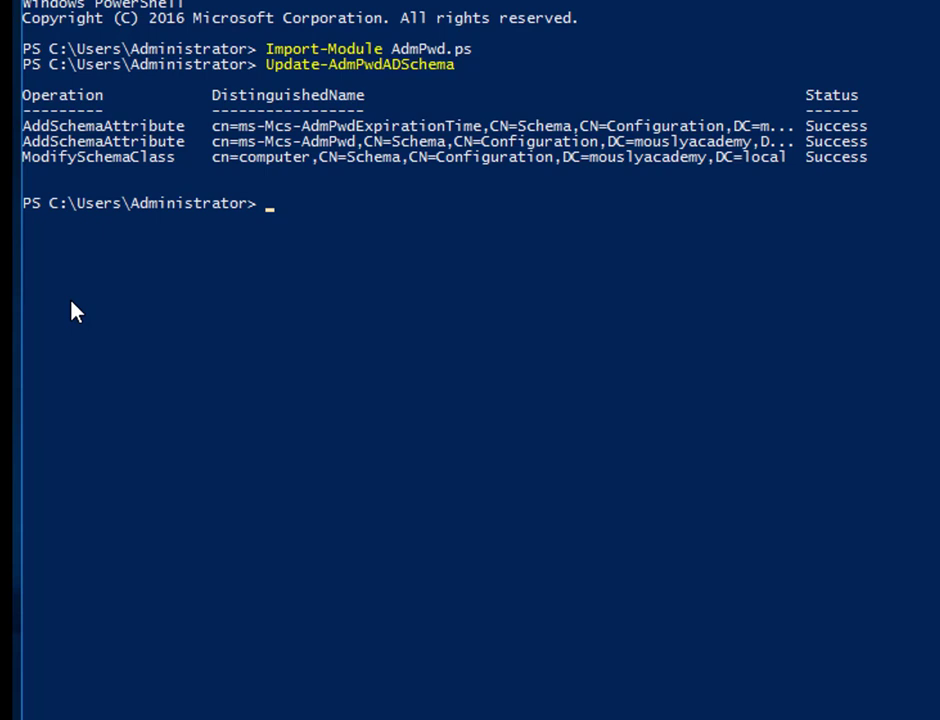
In PowerShell, list the ExtendedRightHolders of the Desktops OU with Find-AdmPwdExtendedRights -Identity Desktops, piped to Format-Table.
{"action": "type", "text": "Find-AdmPwd"}
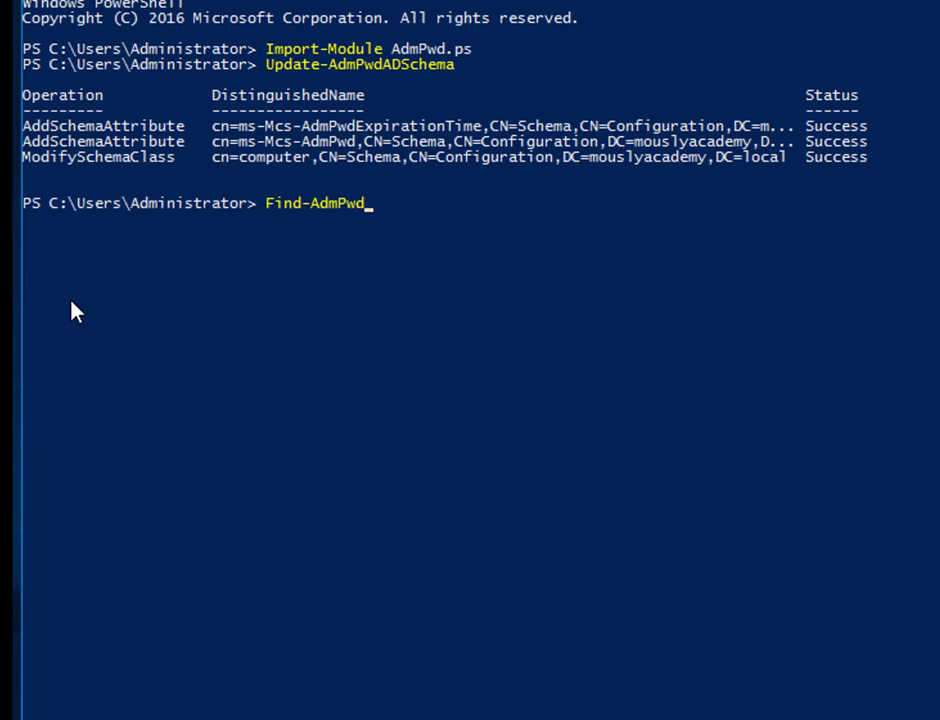
{"action": "type", "text": "Exte"}
{"action": "key", "text": "Tab"}
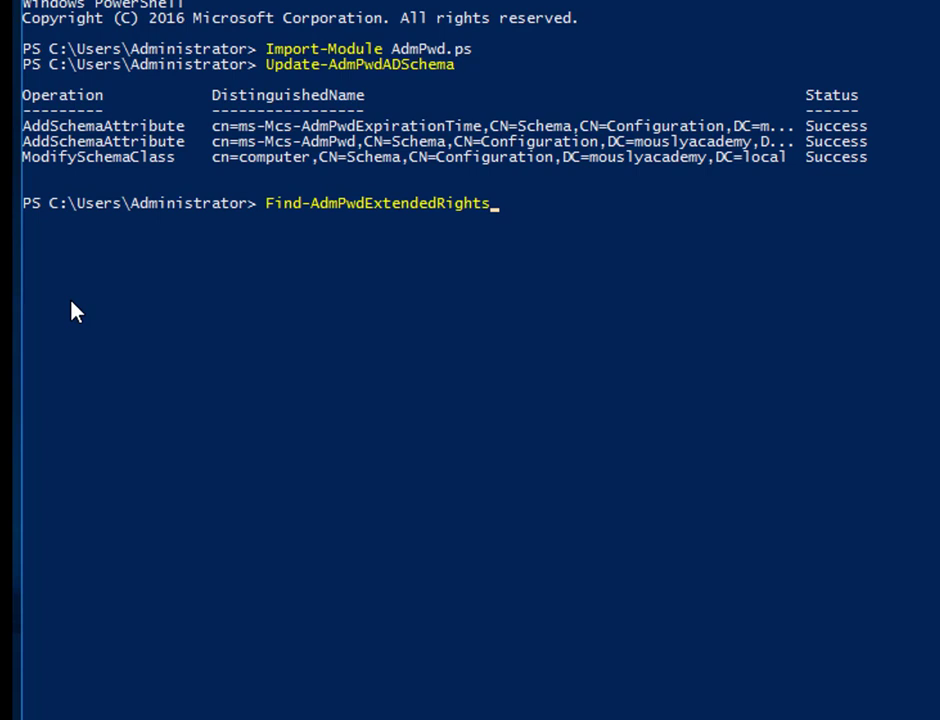
{"action": "type", "text": "-Id"}
{"action": "key", "text": "Tab"}
{"action": "type", "text": "Desktop"}
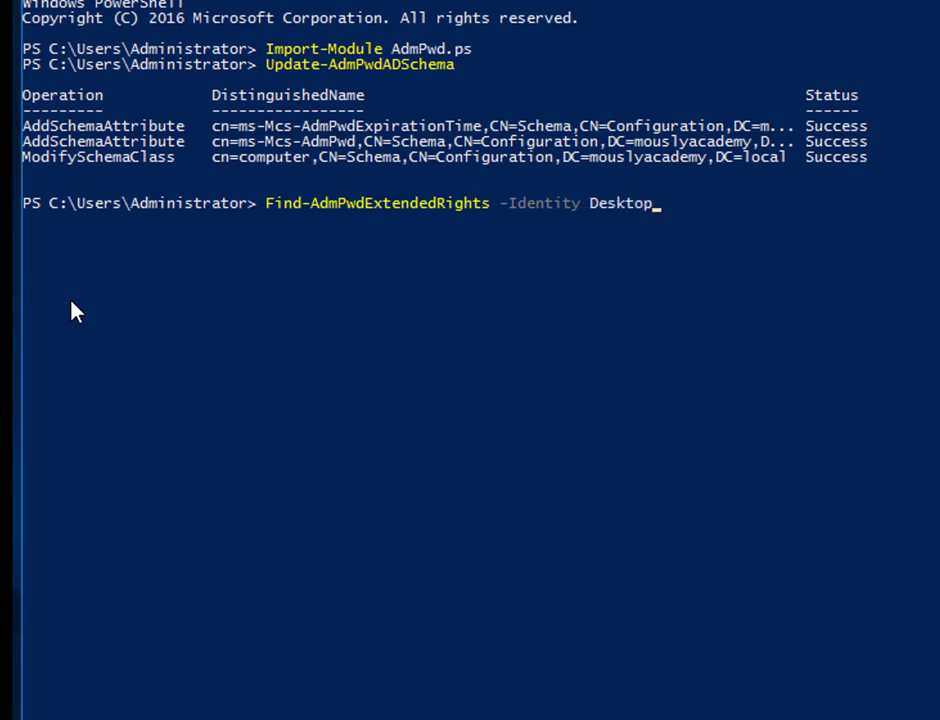
{"action": "type", "text": "s |Format-Custom"}
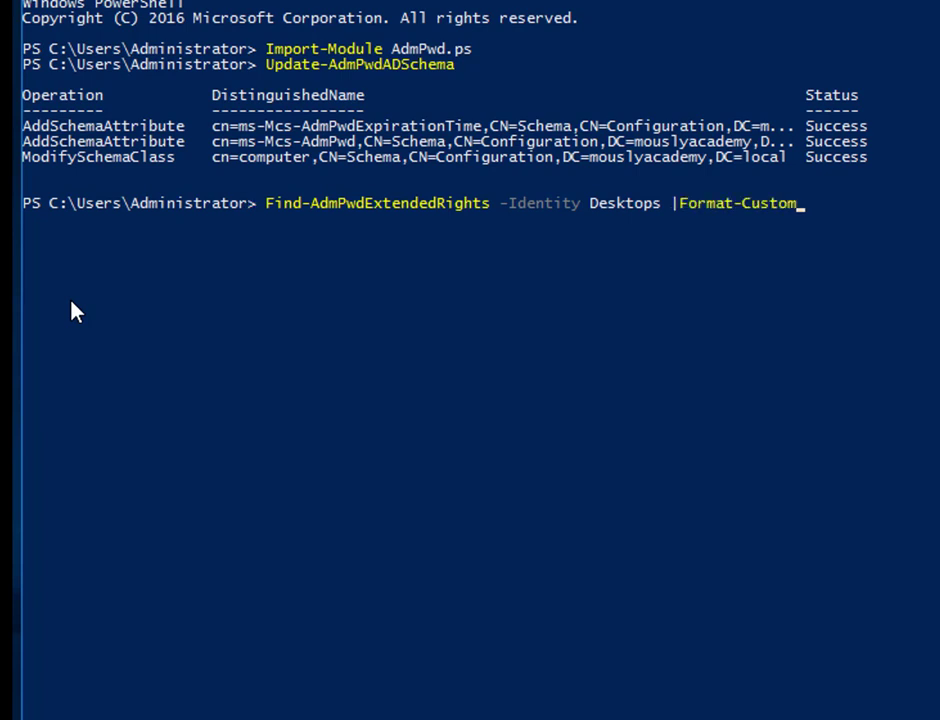
{"action": "key", "text": "Tab"}
{"action": "key", "text": "Tab"}
{"action": "key", "text": "Tab"}
{"action": "key", "text": "Tab"}
{"action": "type", "text": "Ext"}
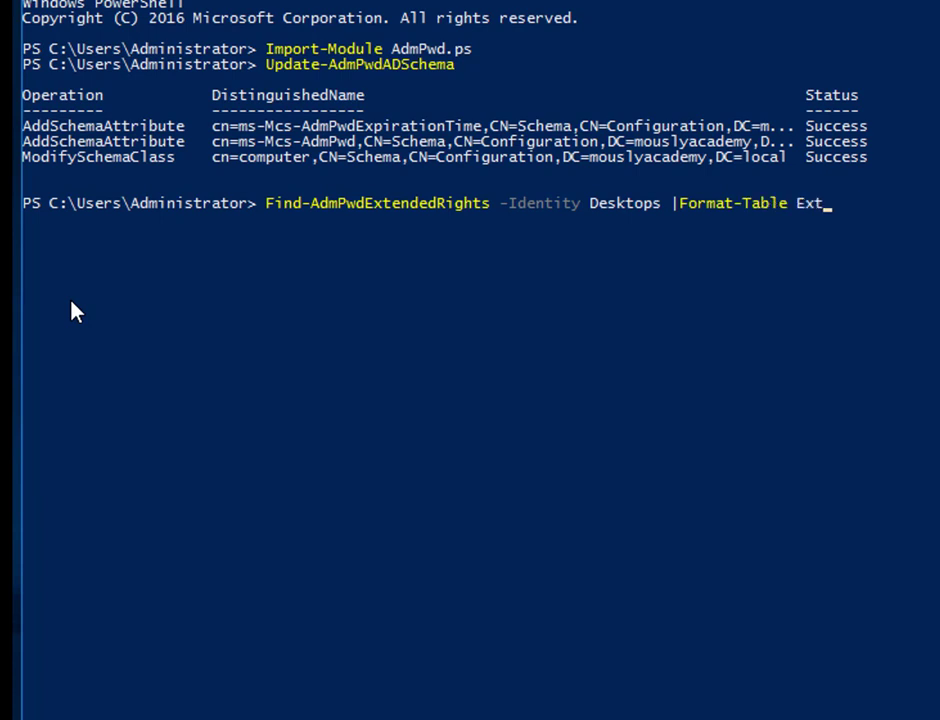
{"action": "type", "text": "endedRight"}
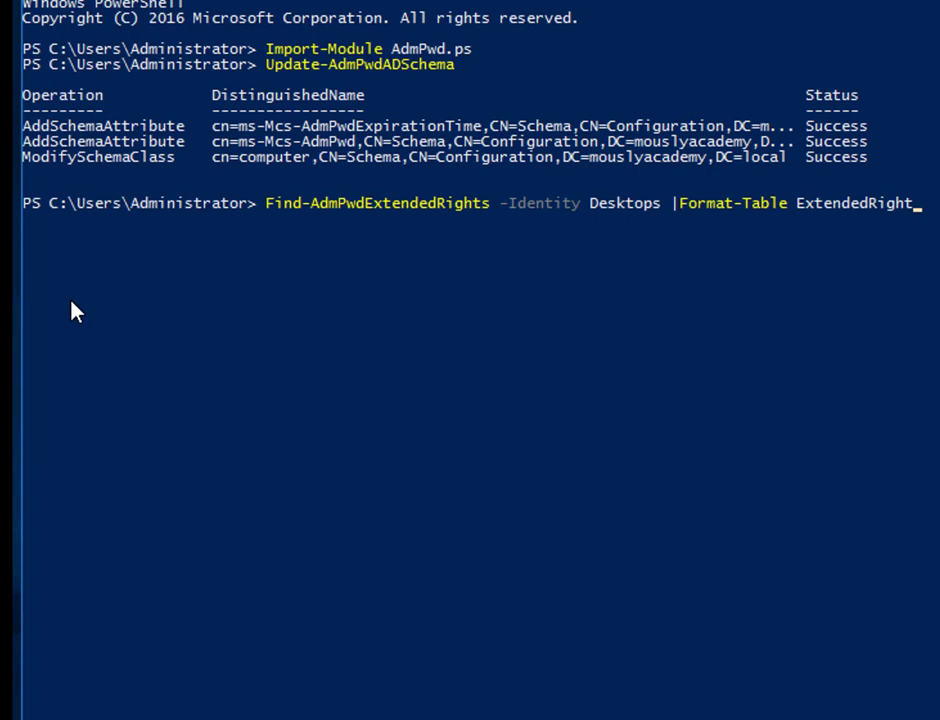
{"action": "type", "text": "Hol"}
{"action": "key", "text": "Return"}
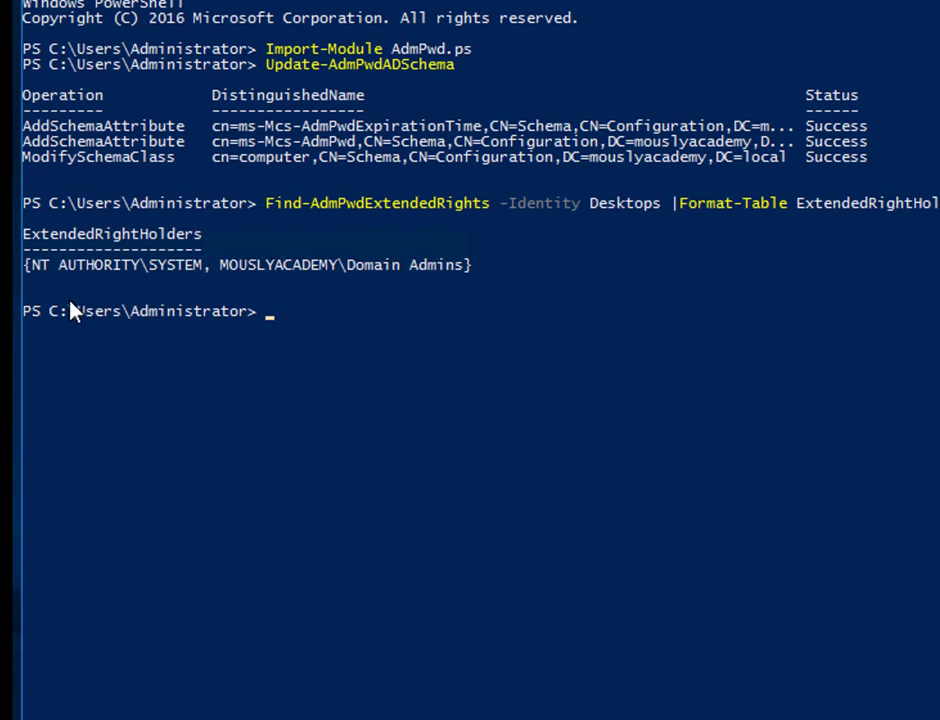
Allow computers in the Desktops OU to update their own passwords by running Set-AdmPwdComputerSelfPermission -OrgUnit Desktops.
{"action": "type", "text": "Set-AdmP"}
{"action": "key", "text": "Tab"}
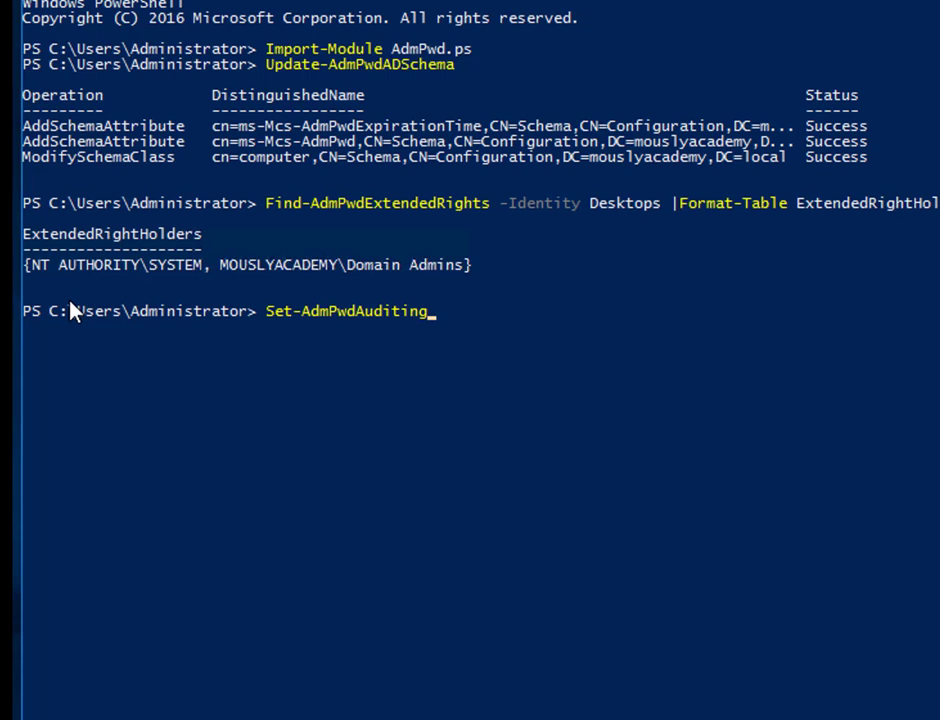
{"action": "key", "text": "Tab"}
{"action": "key", "text": "Tab"}
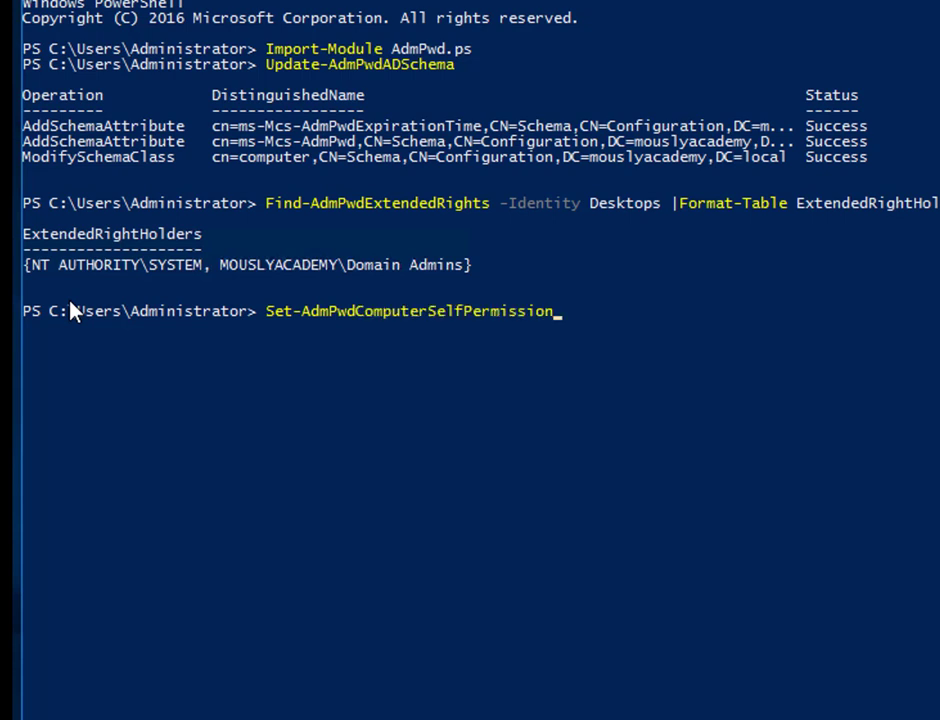
{"action": "key", "text": "Tab"}
{"action": "key", "text": "Tab"}
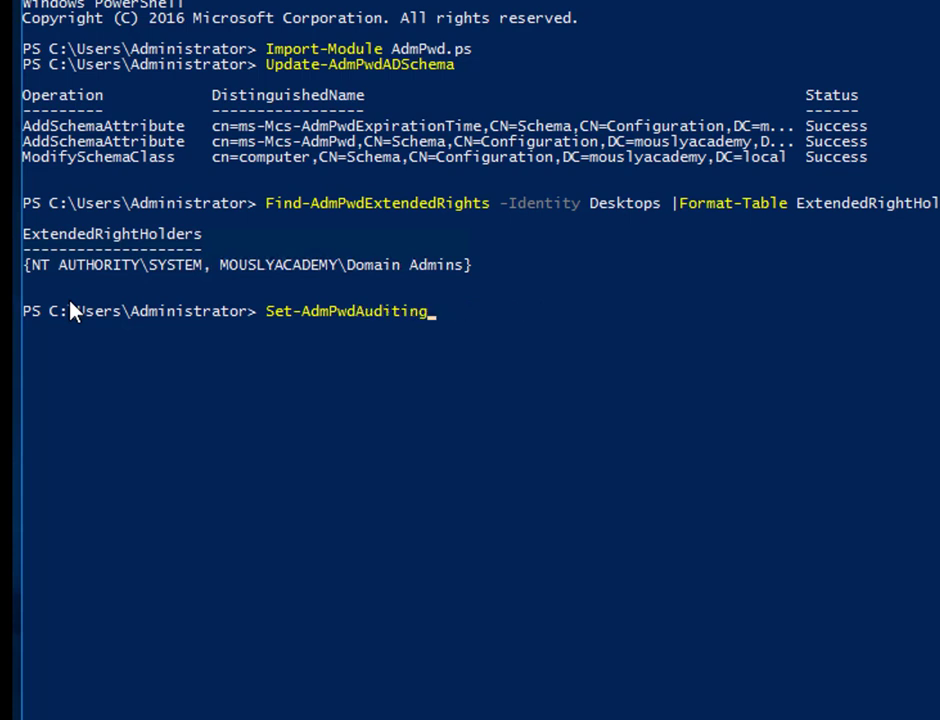
{"action": "key", "text": "Tab"}
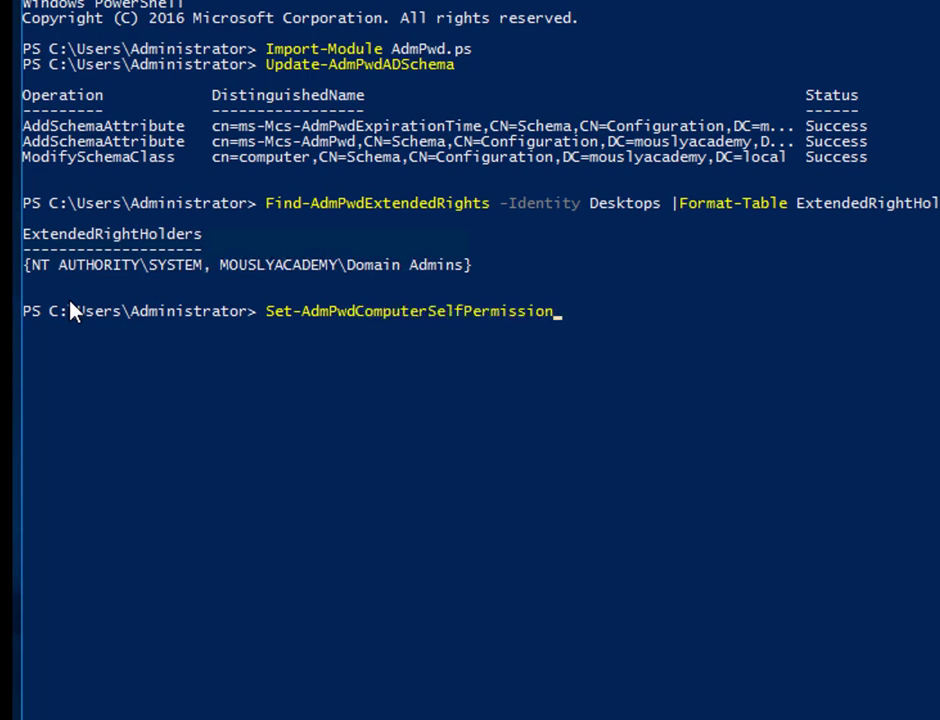
{"action": "type", "text": "-O"}
{"action": "key", "text": "Tab"}
{"action": "type", "text": "Desktops"}
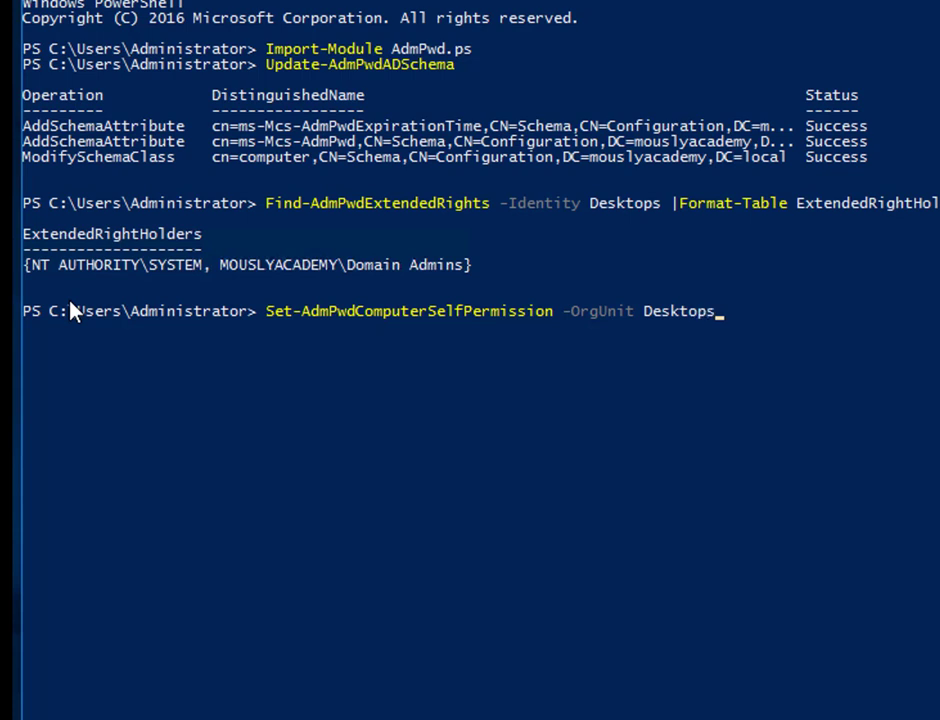
{"action": "key", "text": "Return"}
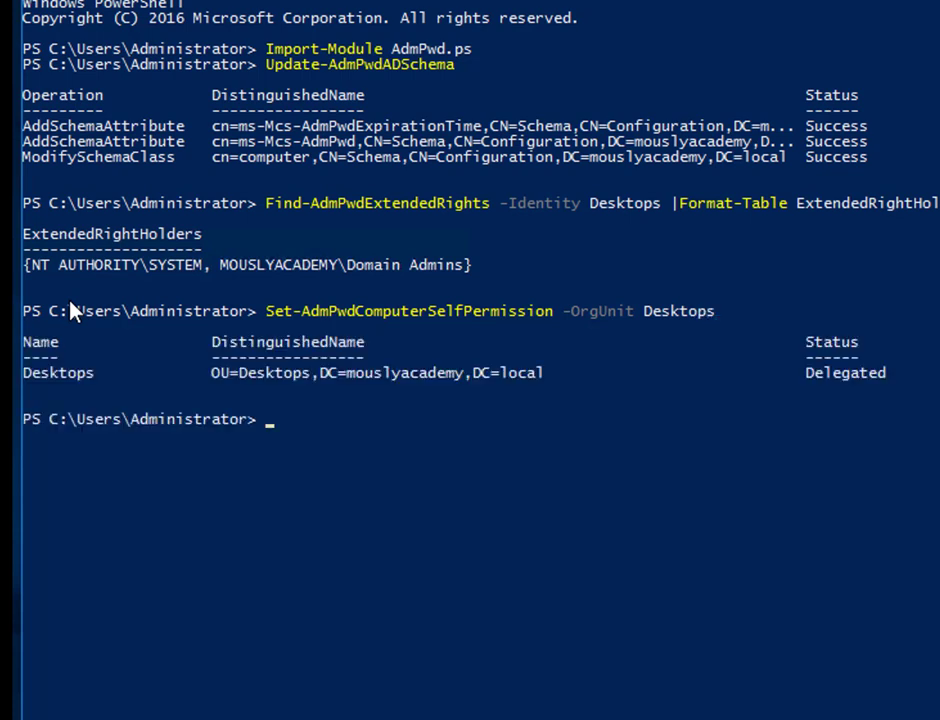
Grant the AdmPwd group password read rights on the Desktops OU with Set-AdmPwdReadPasswordPermission, using -OrgUnit and -AllowedPrincipals.
{"action": "type", "text": "Set"}
{"action": "type", "text": "-AdmPwdCom"}
{"action": "type", "text": "p"}
{"action": "key", "text": "Tab"}
{"action": "key", "text": "Tab"}
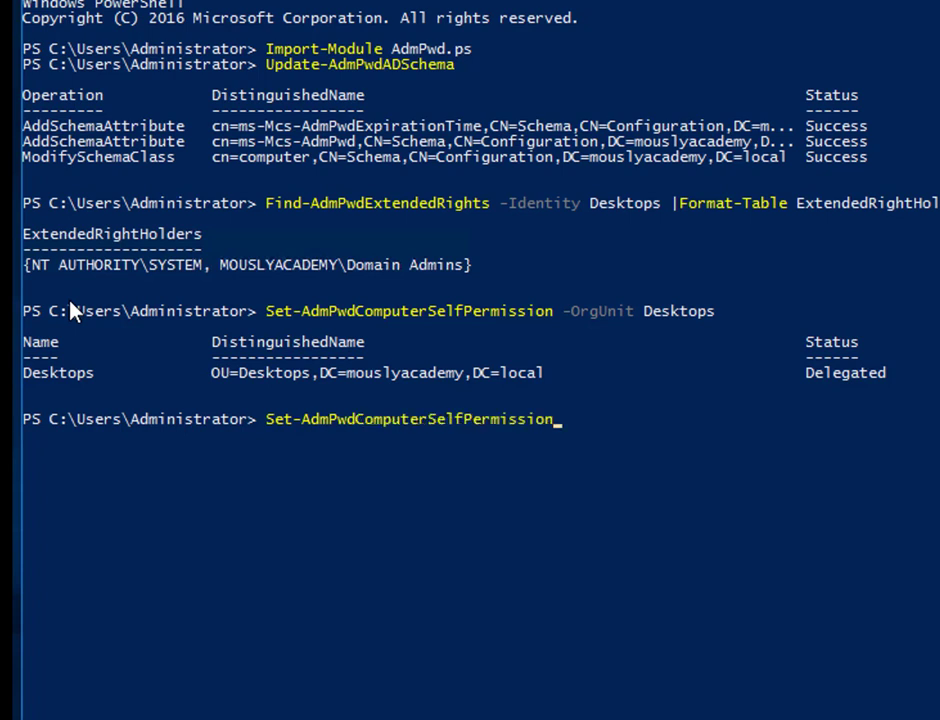
{"action": "key", "text": "Tab"}
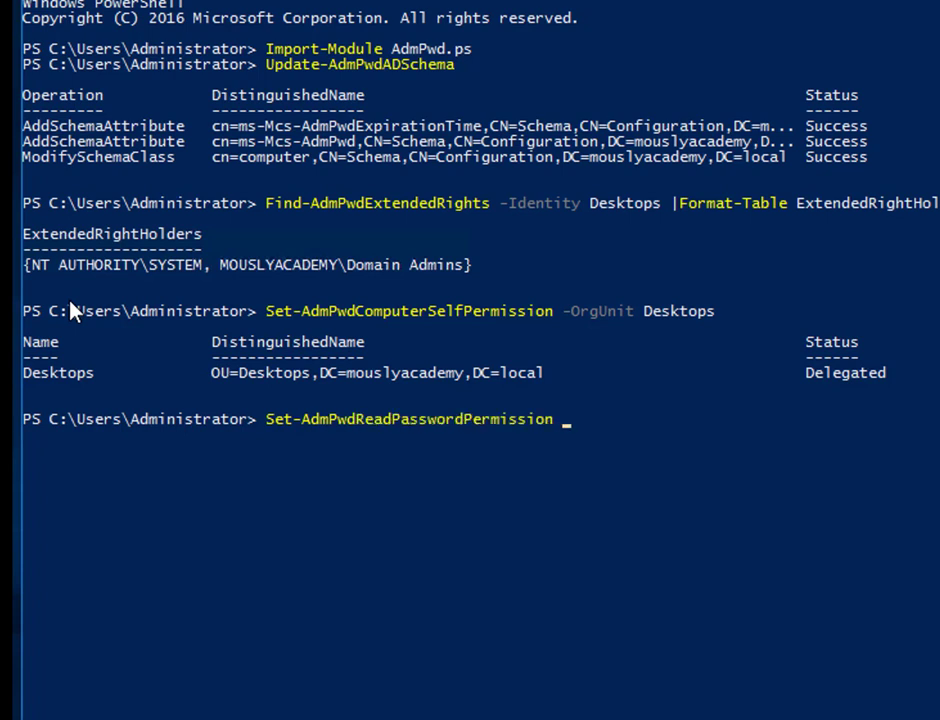
{"action": "type", "text": "-O"}
{"action": "key", "text": "Tab"}
{"action": "type", "text": "Desk"}
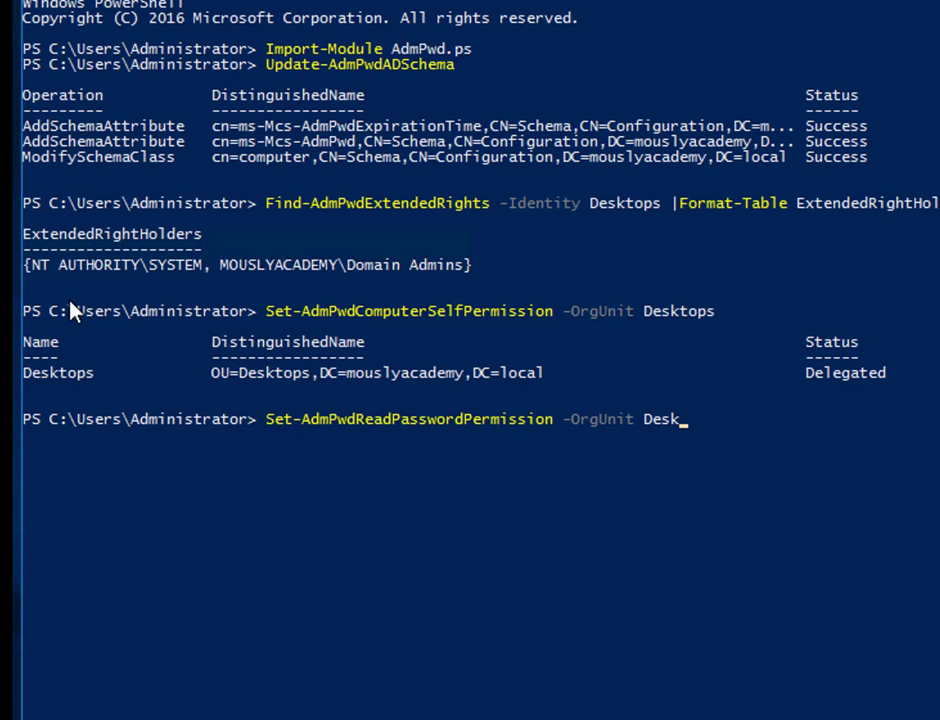
{"action": "type", "text": "tops - All"}
{"action": "key", "text": "BackSpace"}
{"action": "key", "text": "BackSpace"}
{"action": "key", "text": "BackSpace"}
{"action": "key", "text": "BackSpace"}
{"action": "type", "text": "Al"}
{"action": "key", "text": "Tab"}
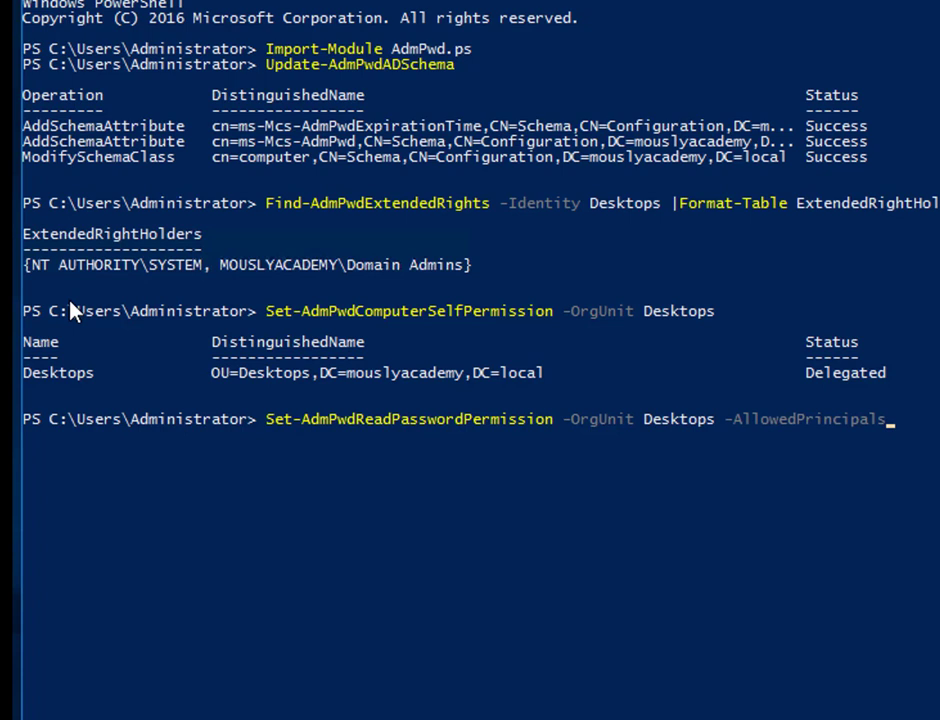
{"action": "type", "text": "AdmPw"}
{"action": "key", "text": "Return"}
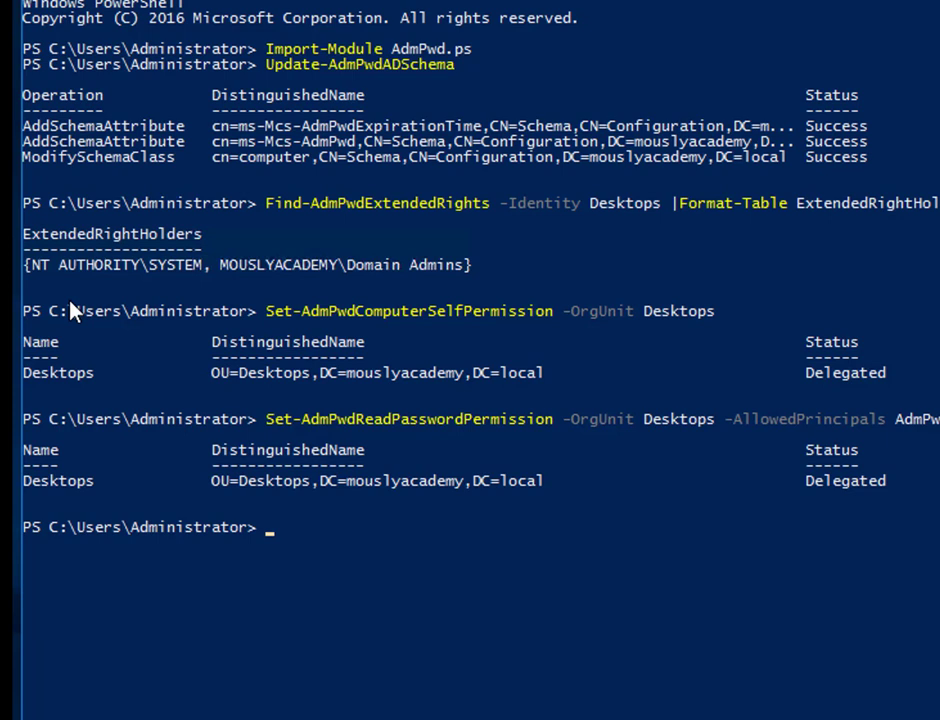
Grant the AdmPwd group password reset rights on the Desktops OU with Set-AdmPwdResetPasswordPermission, using -OrgUnit and -AllowedPrincipals.
{"action": "type", "text": "Set-AdmP"}
{"action": "key", "text": "Tab"}
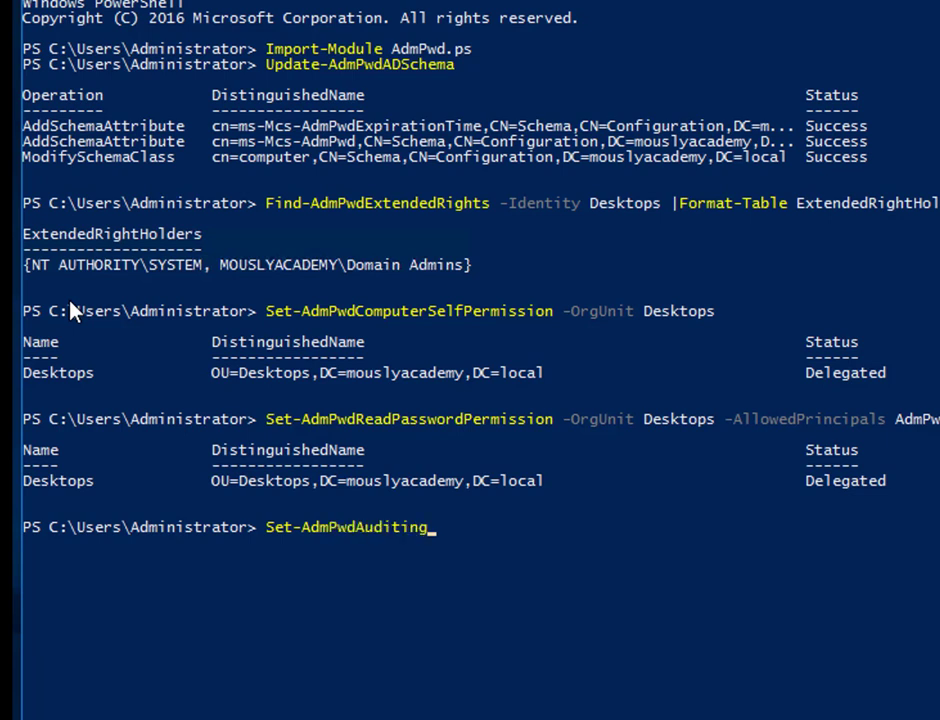
{"action": "key", "text": "Tab"}
{"action": "key", "text": "Tab"}
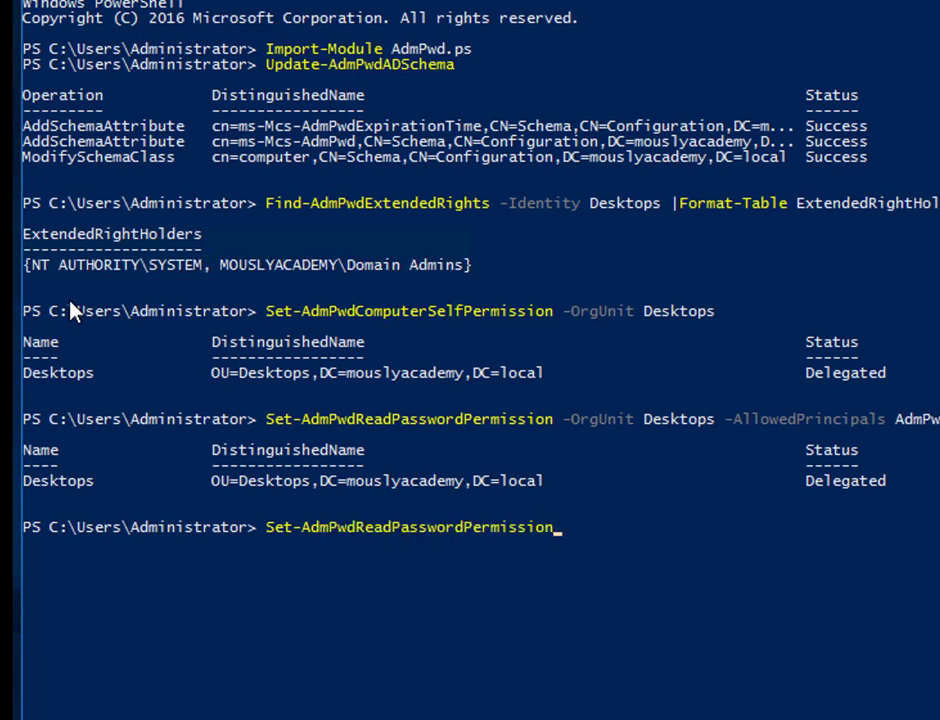
{"action": "key", "text": "Tab"}
{"action": "key", "text": "Tab"}
{"action": "key", "text": "Tab"}
{"action": "key", "text": "Tab"}
{"action": "key", "text": "Tab"}
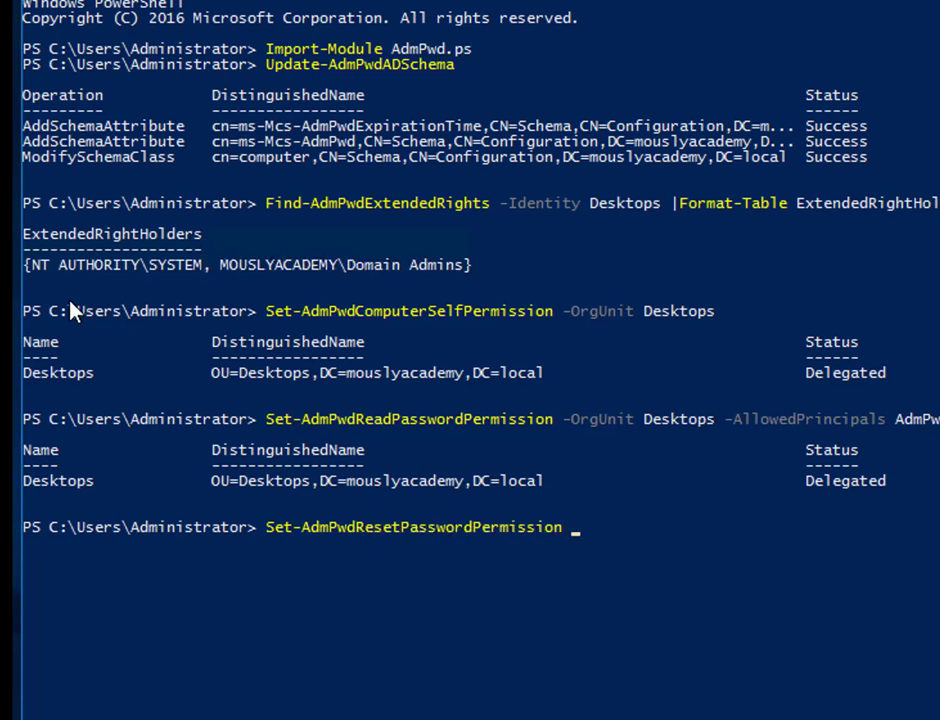
{"action": "type", "text": "-O"}
{"action": "key", "text": "Tab"}
{"action": "type", "text": "Desk"}
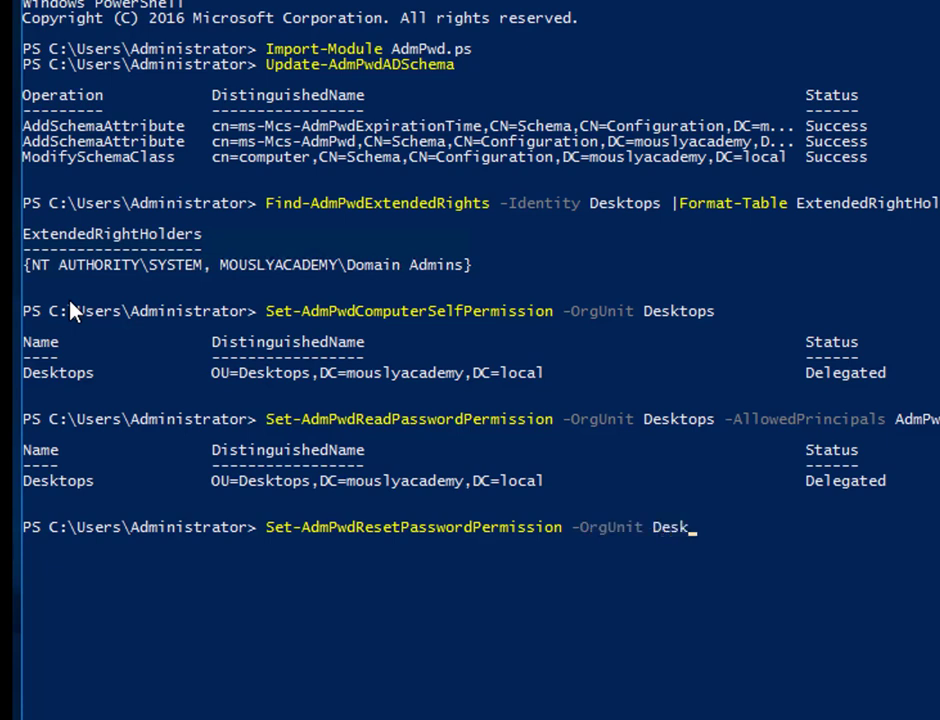
{"action": "type", "text": "tops -al"}
{"action": "key", "text": "Tab"}
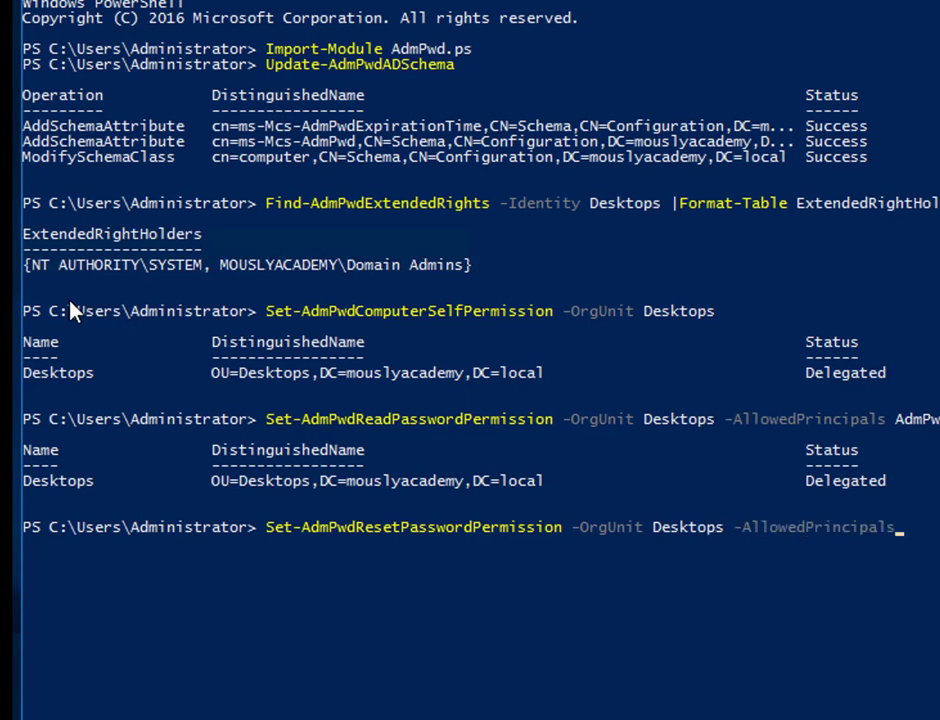
{"action": "type", "text": "AdmP"}
{"action": "key", "text": "Return"}
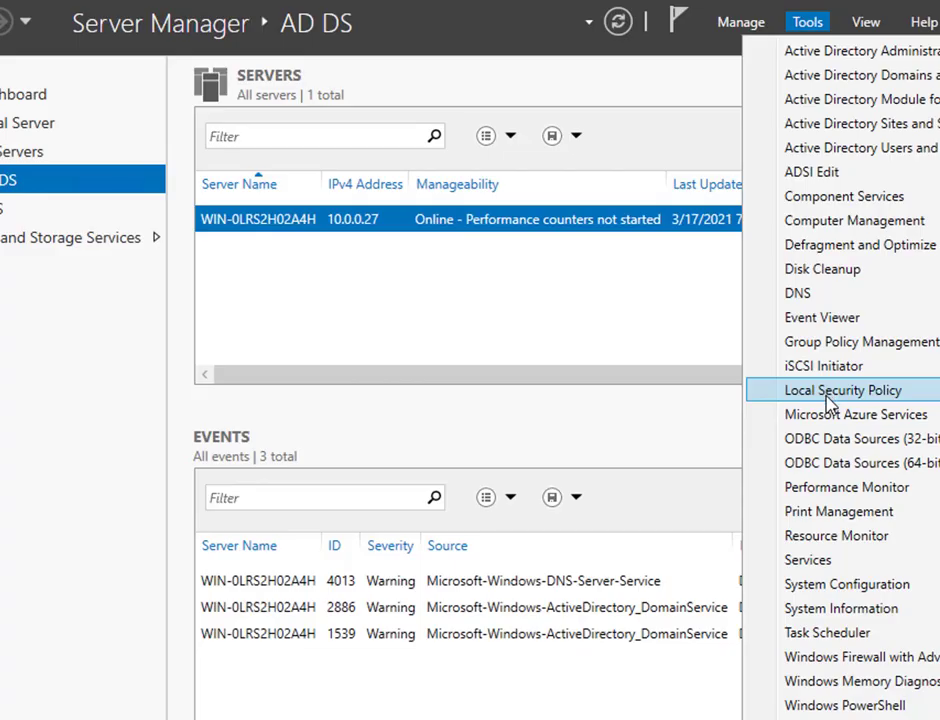
In Group Policy Management, create a new GPO named Password_Administrator_Local under Group Policy Objects.
{"action": "left_click", "coordinate": [667, 336]}
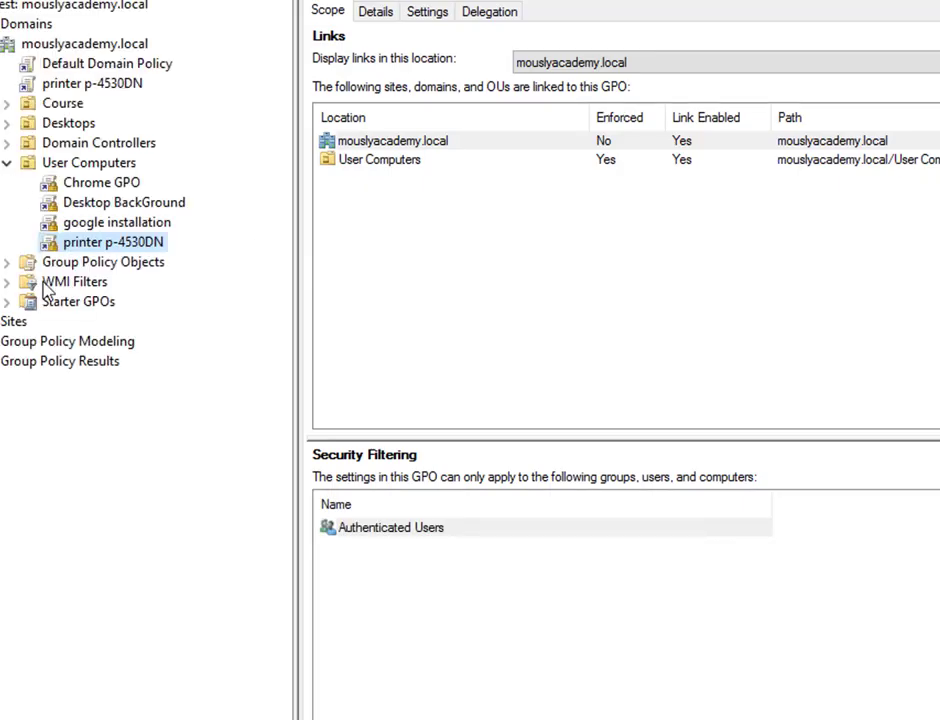
{"action": "left_click", "coordinate": [100, 262]}
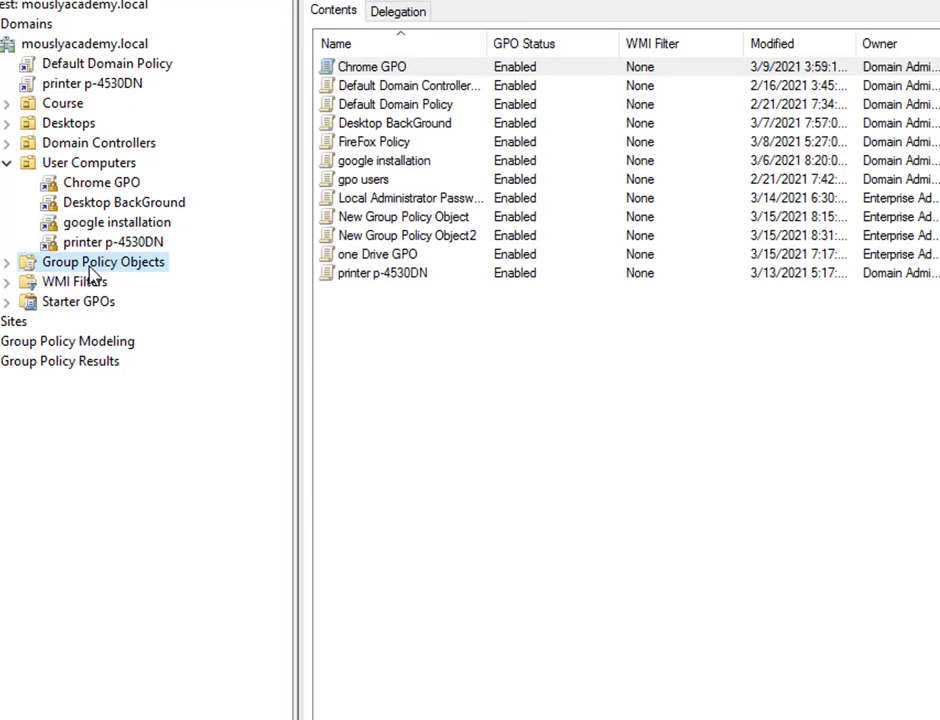
{"action": "right_click", "coordinate": [373, 372]}
{"action": "left_click", "coordinate": [420, 379]}
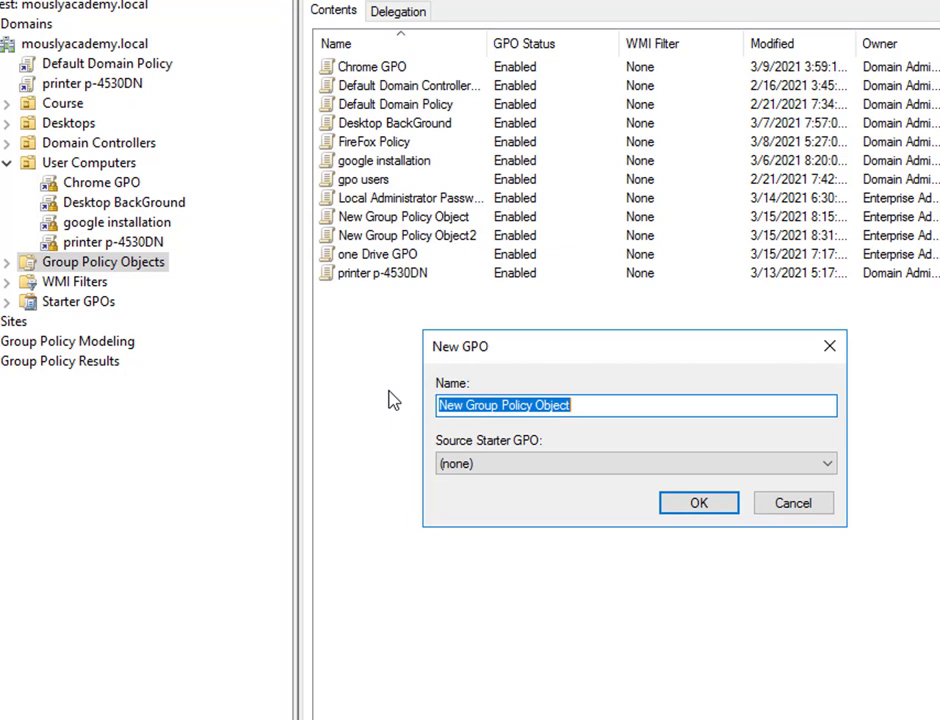
{"action": "type", "text": "Passw"}
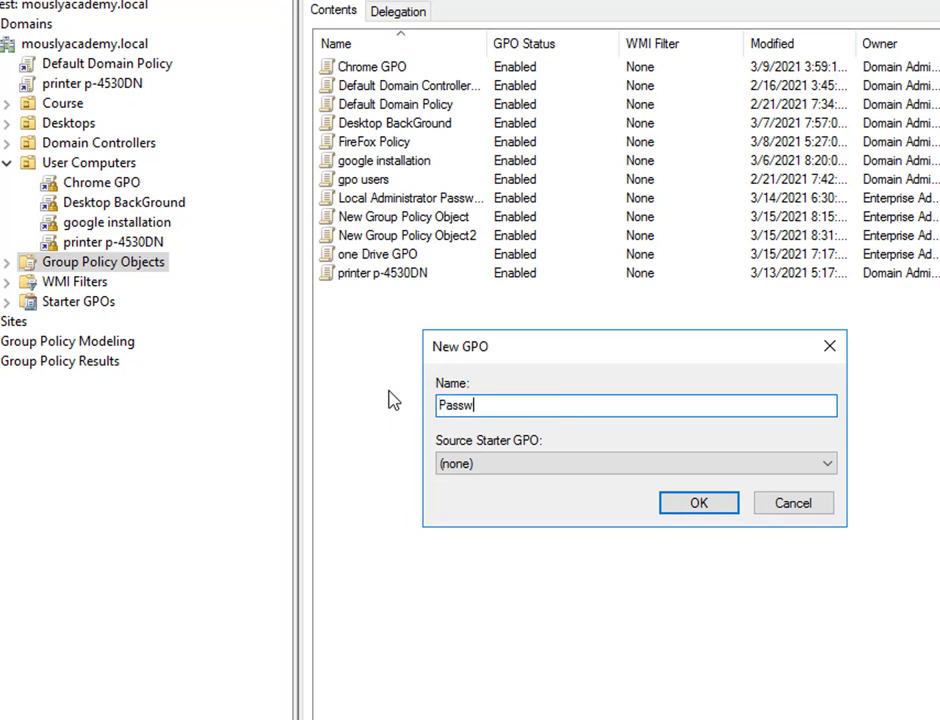
{"action": "type", "text": "ord "}
{"action": "type", "text": "Administrator"}
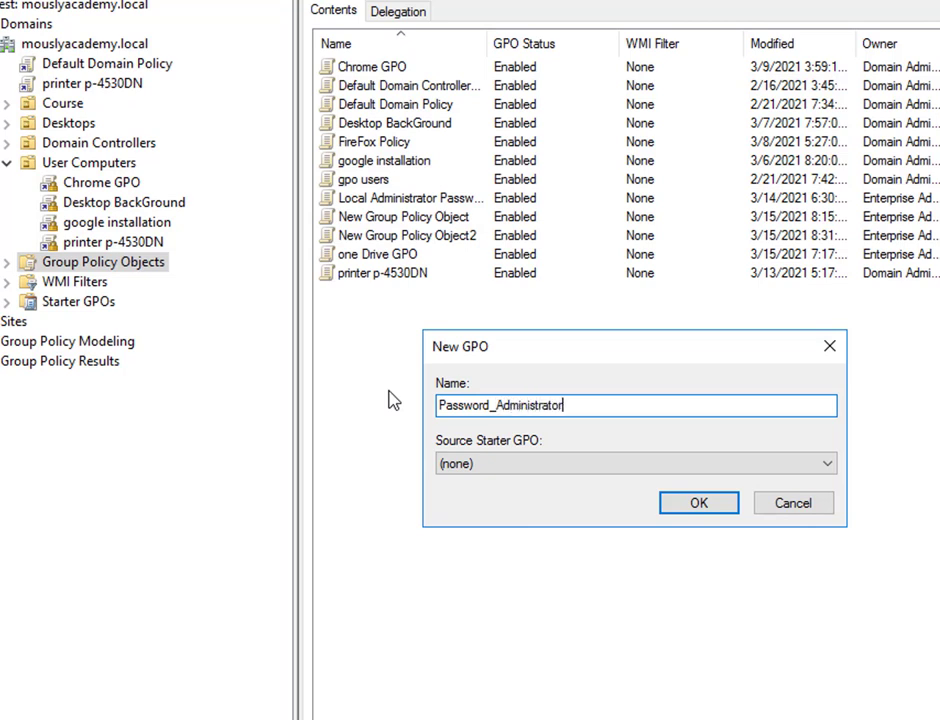
{"action": "type", "text": "_Local"}
{"action": "left_click", "coordinate": [679, 505]}
Open the Password_Administrator_Local GPO for editing and display the LAPS settings under the computer policies' Administrative Templates.
{"action": "left_click", "coordinate": [9, 263]}
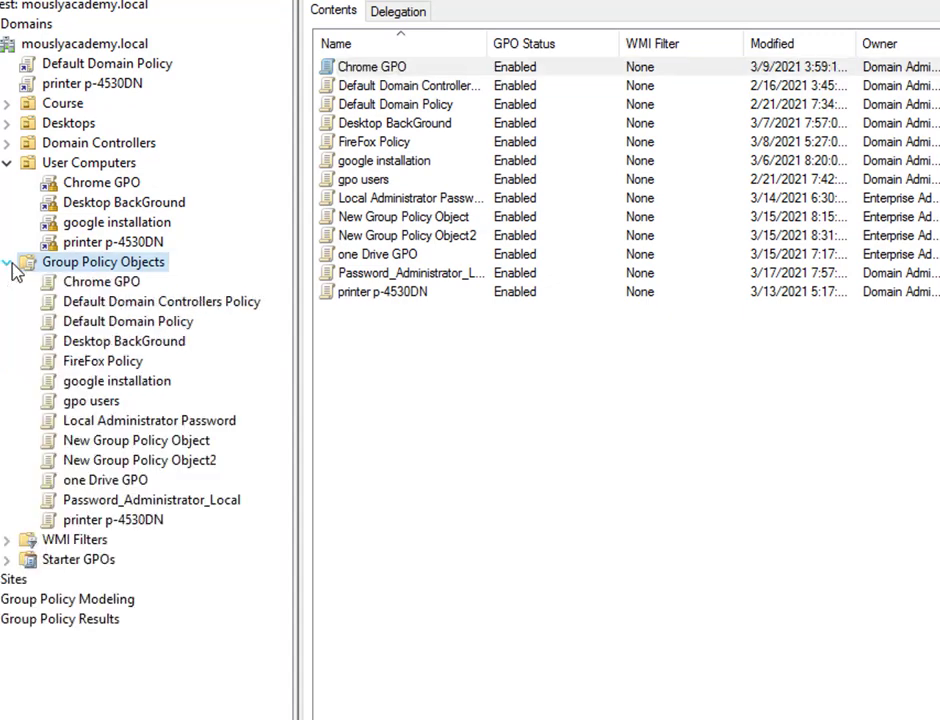
{"action": "right_click", "coordinate": [102, 503]}
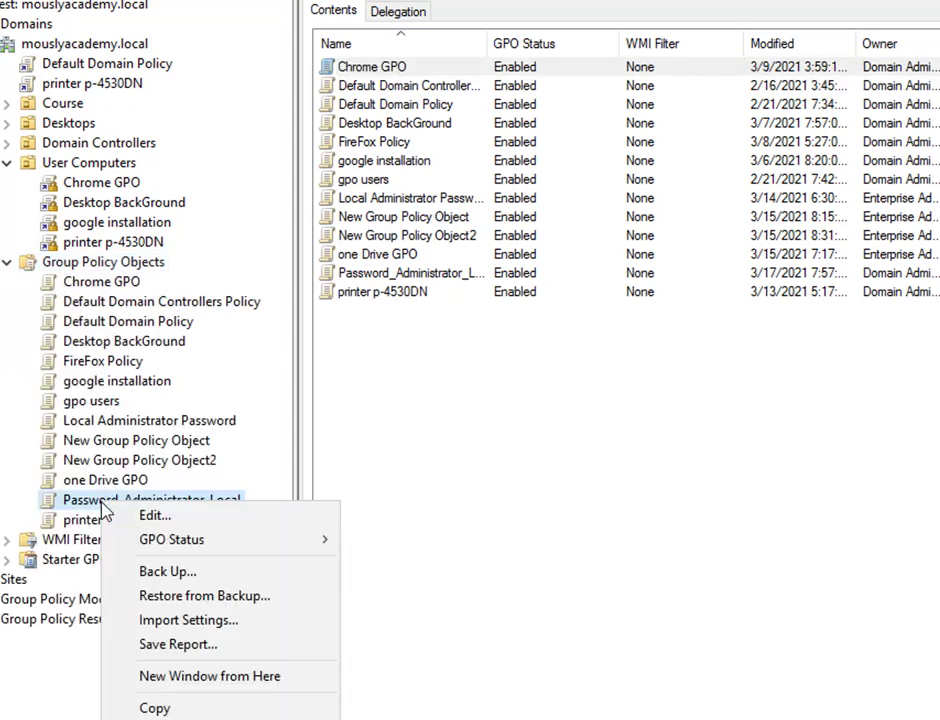
{"action": "left_click", "coordinate": [157, 515]}
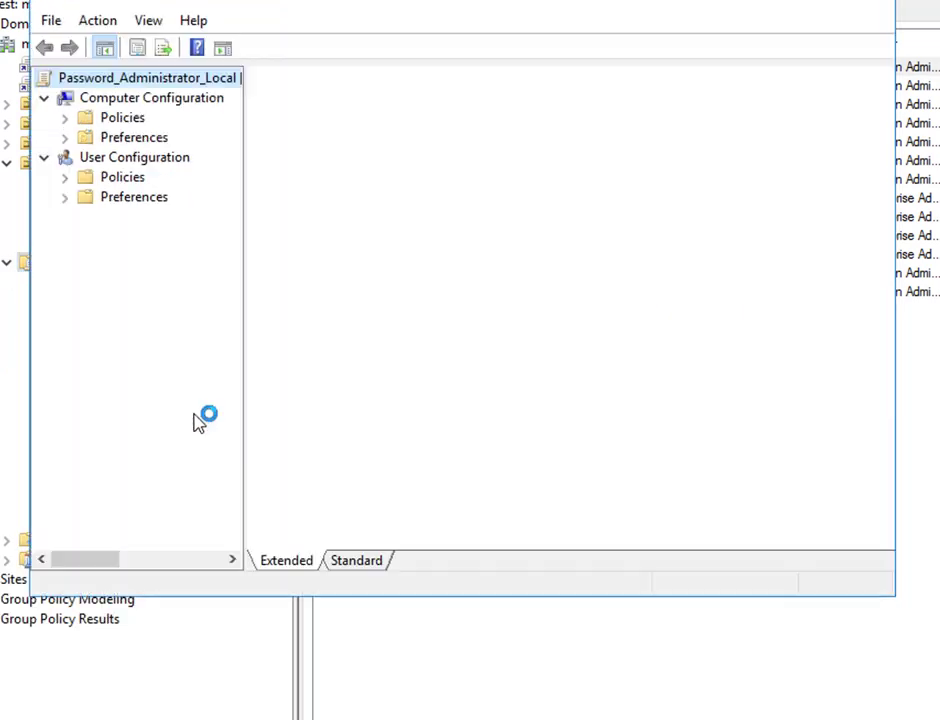
{"action": "left_click", "coordinate": [65, 118]}
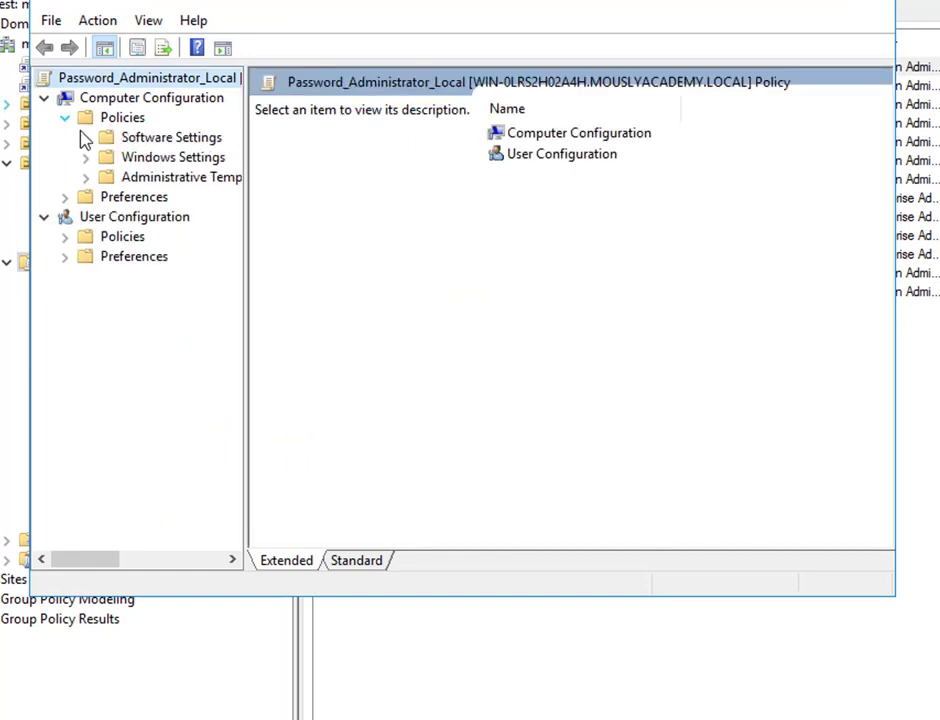
{"action": "key", "text": "Return"}
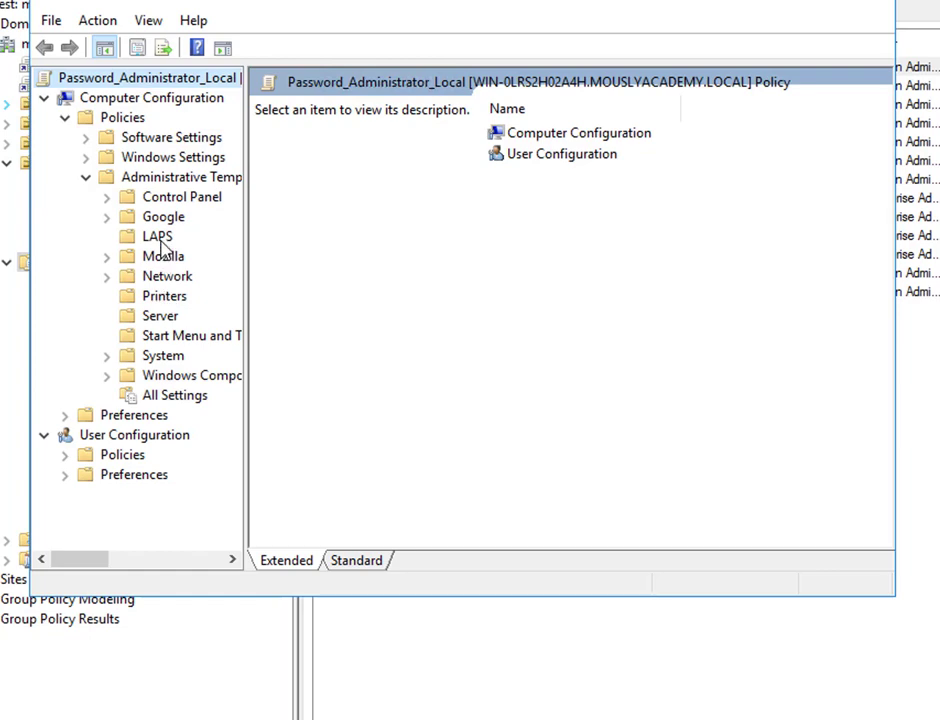
{"action": "left_click", "coordinate": [158, 238]}
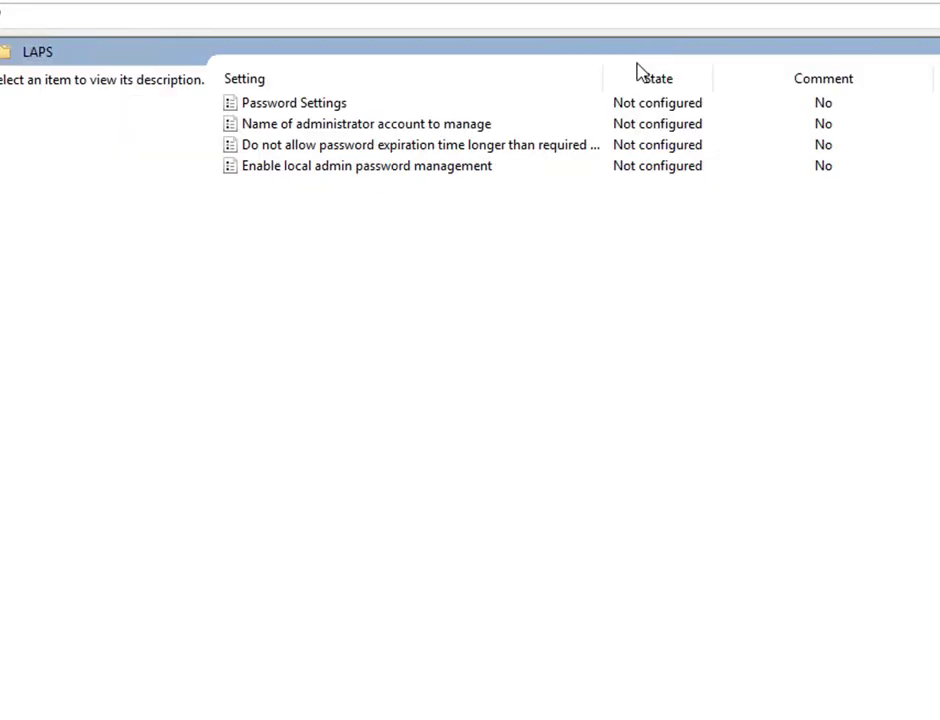
Enable the LAPS Password Settings policy with a password length of 12.
{"action": "double_click", "coordinate": [296, 108]}
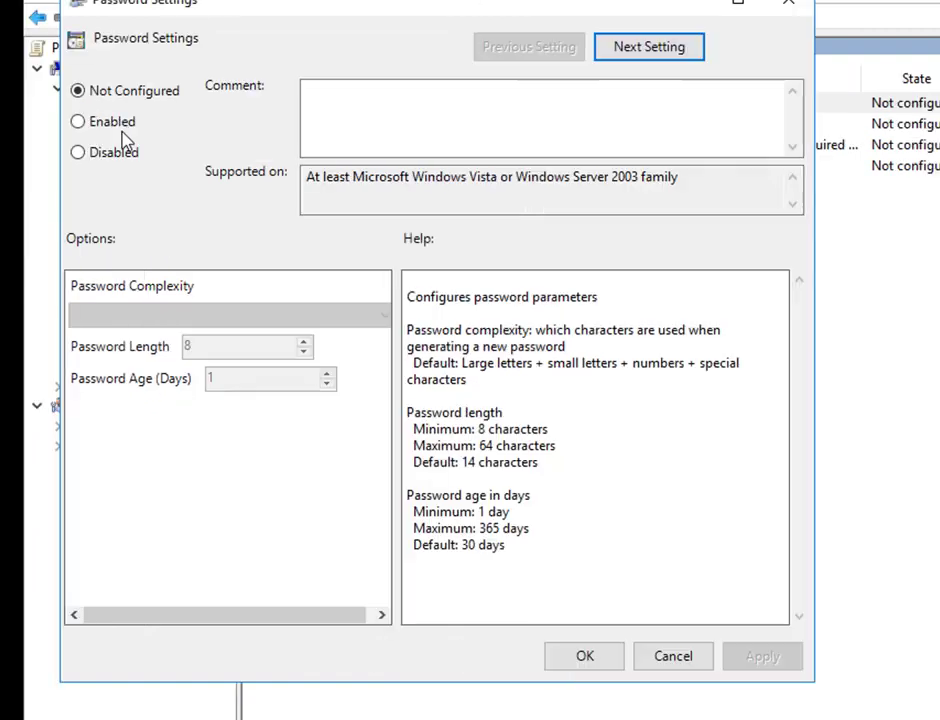
{"action": "left_click", "coordinate": [113, 122]}
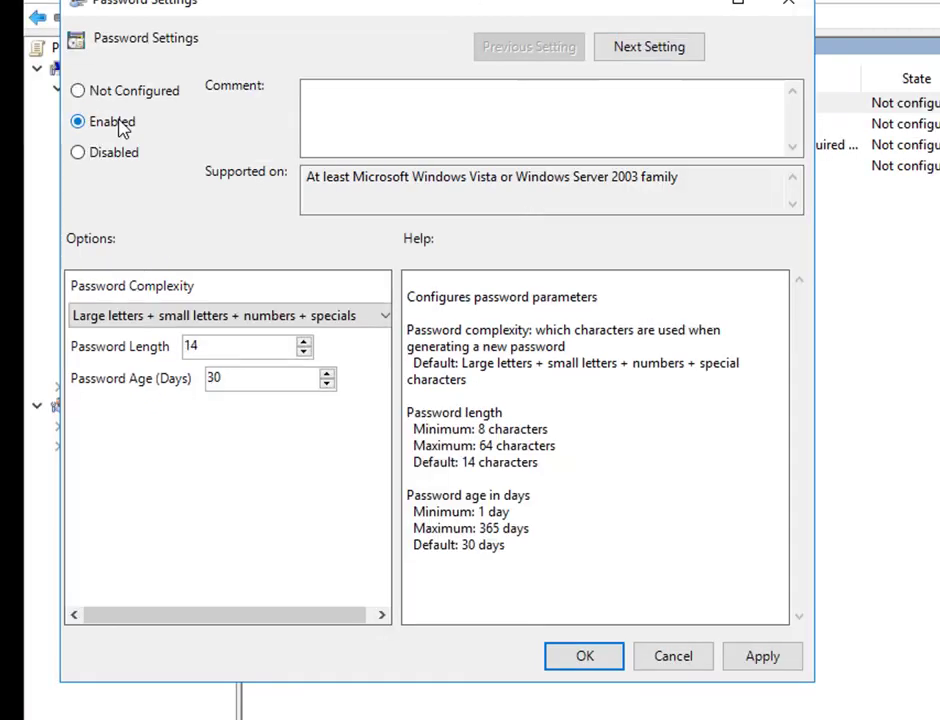
{"action": "left_click", "coordinate": [248, 345]}
{"action": "key", "text": "BackSpace"}
{"action": "type", "text": "2"}
{"action": "left_click", "coordinate": [240, 380]}
{"action": "left_click", "coordinate": [563, 656]}
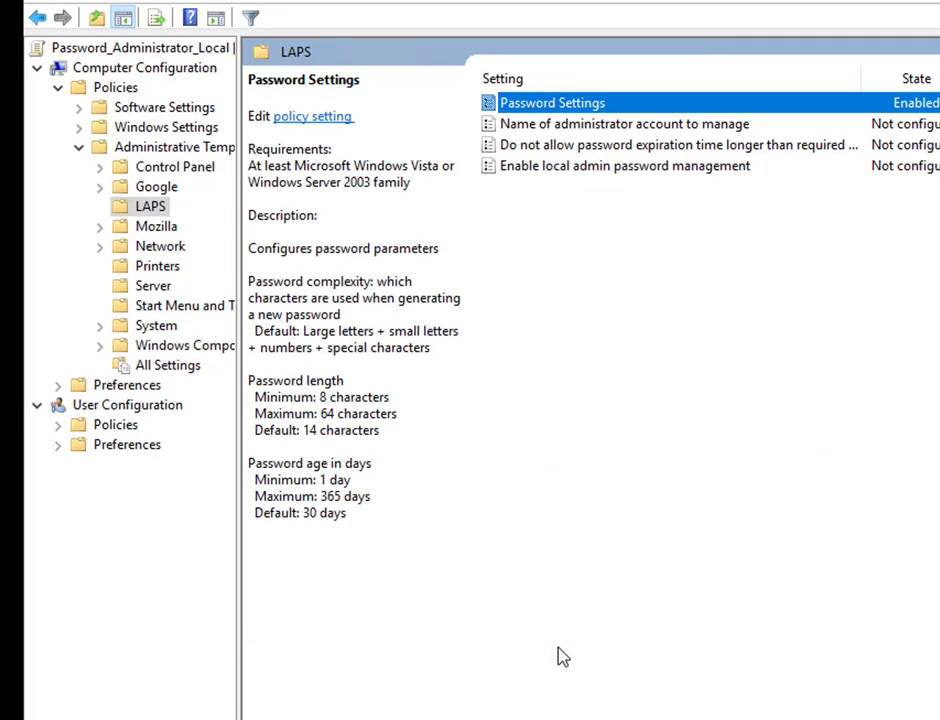
{"action": "double_click", "coordinate": [699, 124]}
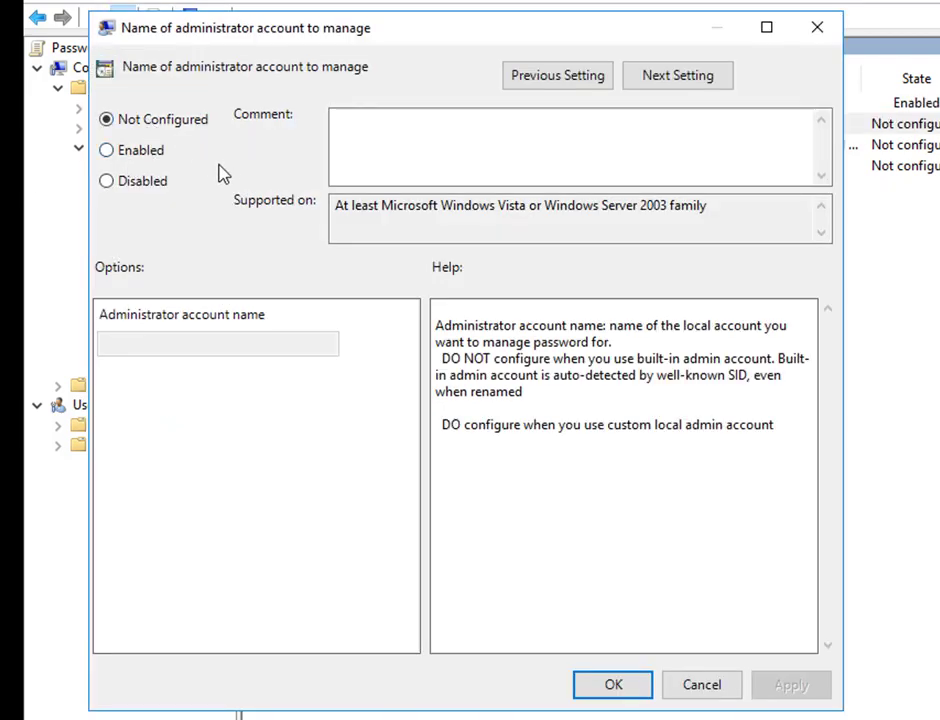
{"action": "left_click", "coordinate": [145, 158]}
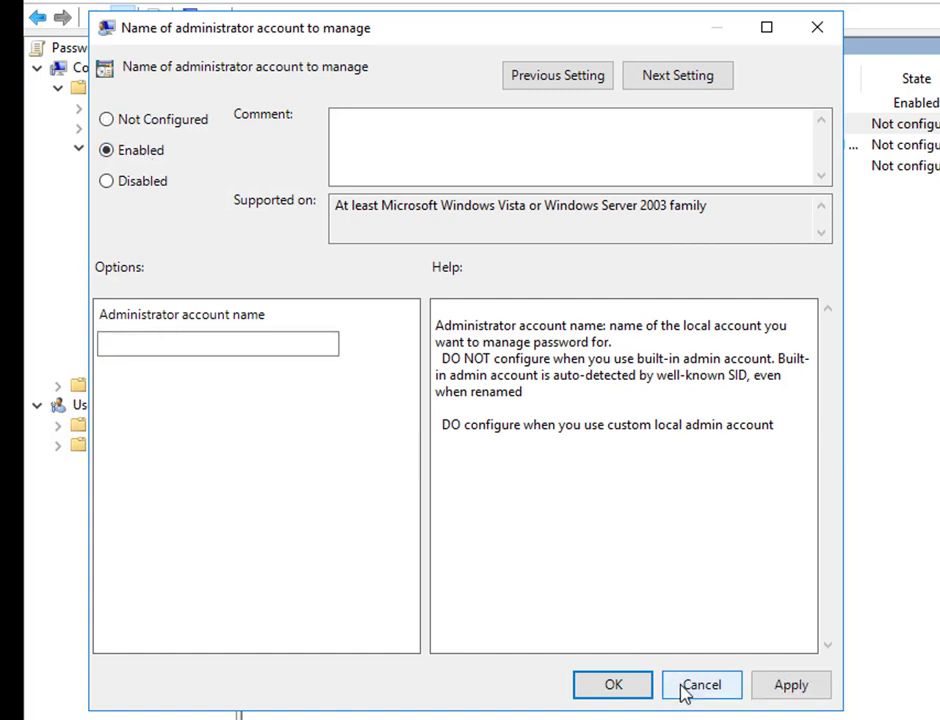
{"action": "left_click_drag", "start_coordinate": [682, 686], "coordinate": [671, 657]}
{"action": "left_click", "coordinate": [198, 131]}
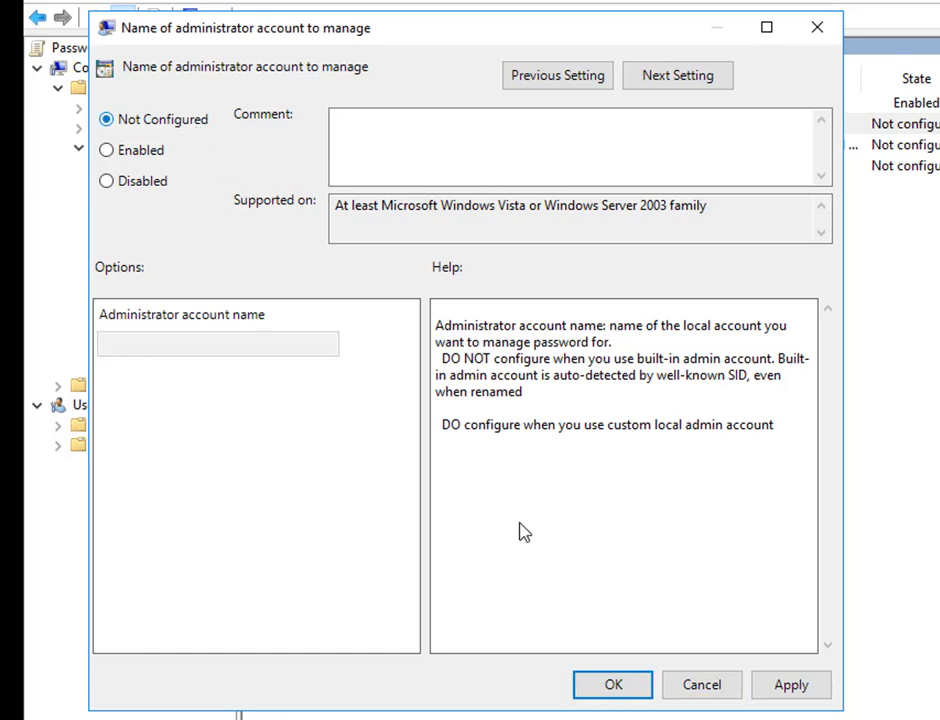
{"action": "left_click", "coordinate": [587, 683]}
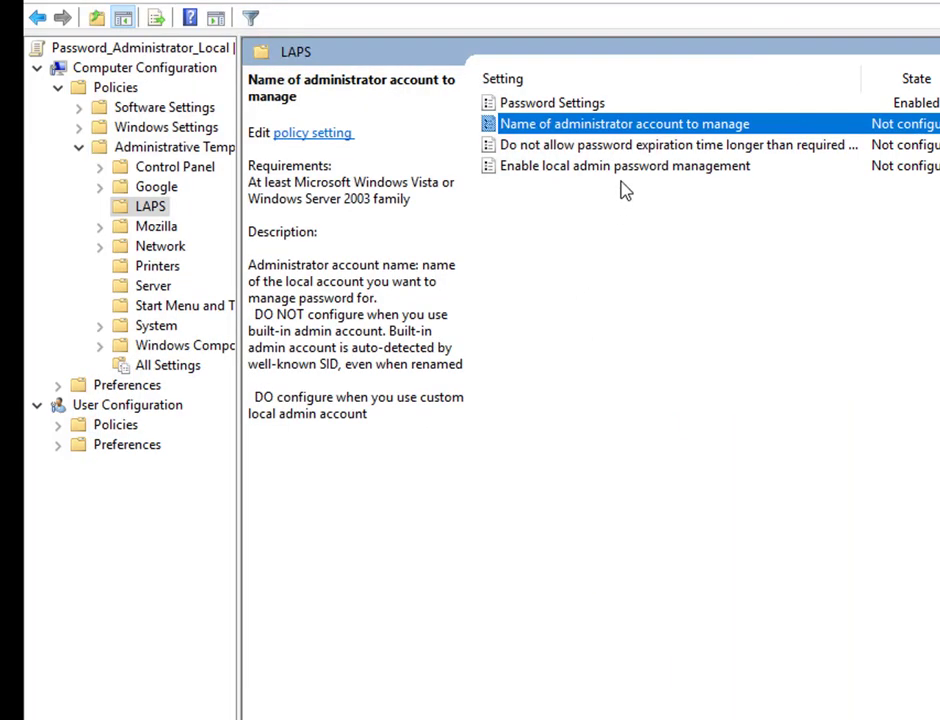
Enable the LAPS policy that does not allow password expiration time longer than required by policy.
{"action": "double_click", "coordinate": [633, 148]}
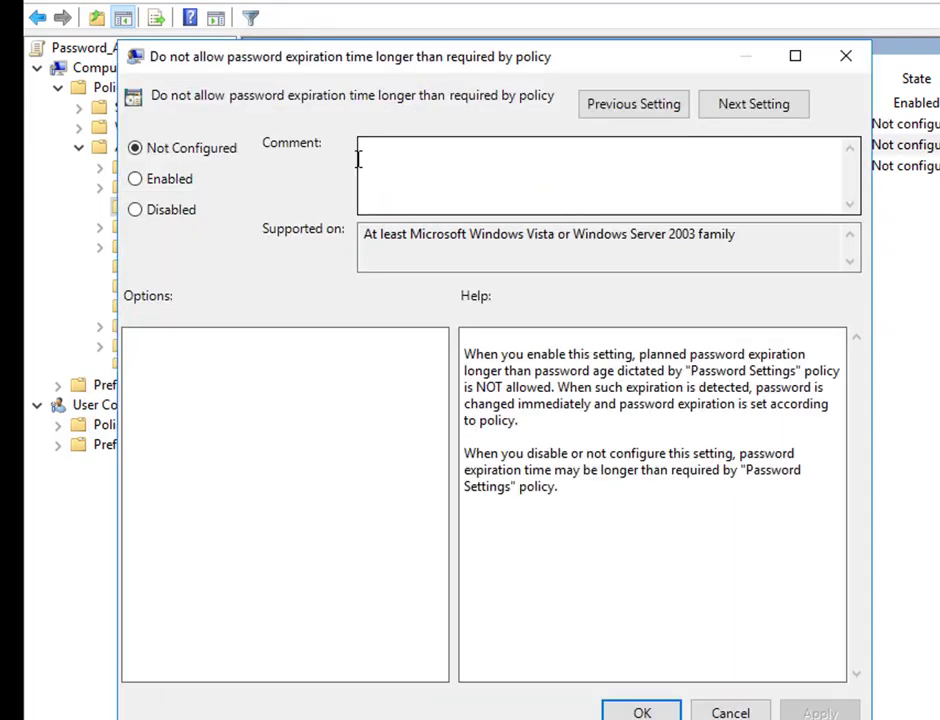
{"action": "left_click", "coordinate": [145, 180]}
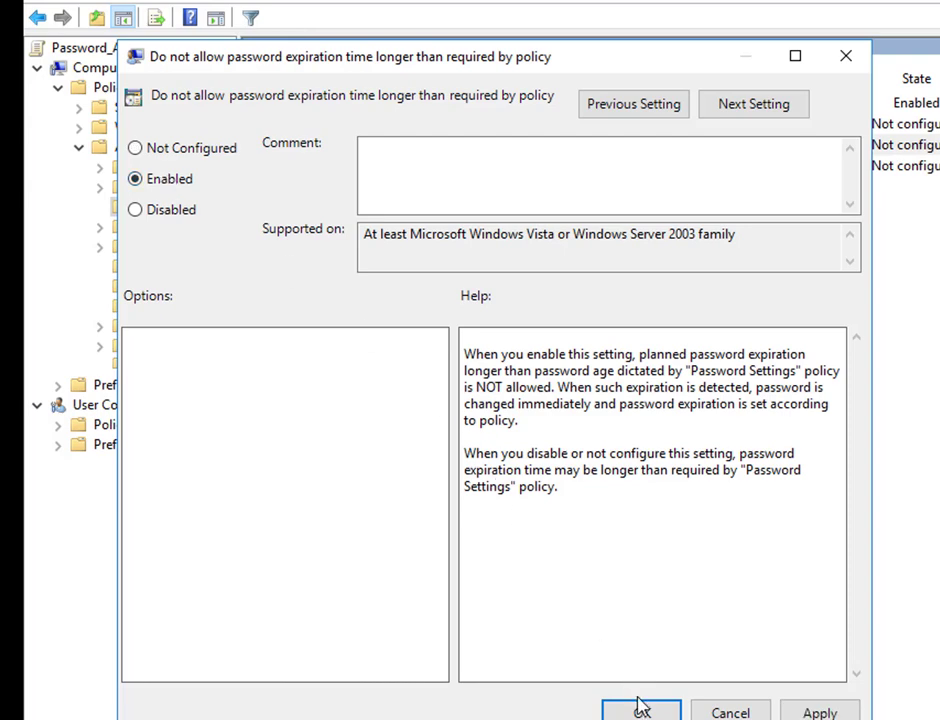
{"action": "left_click", "coordinate": [642, 712]}
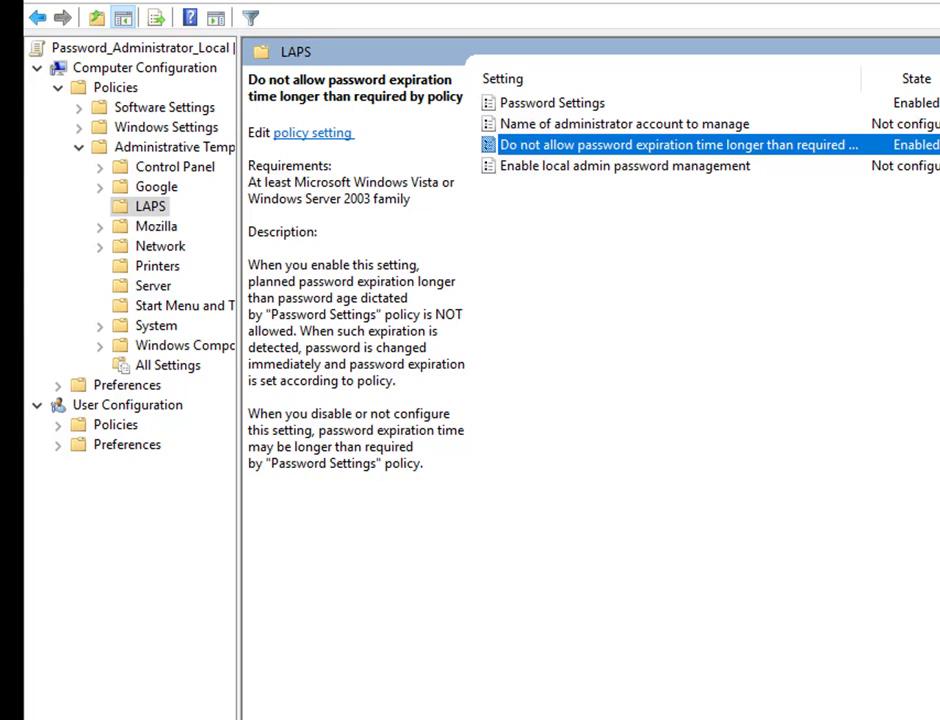
Link the existing Password_Administrator_Local GPO to the Desktops OU in Group Policy Management and enforce the link.
{"action": "key", "text": "alt+Tab"}
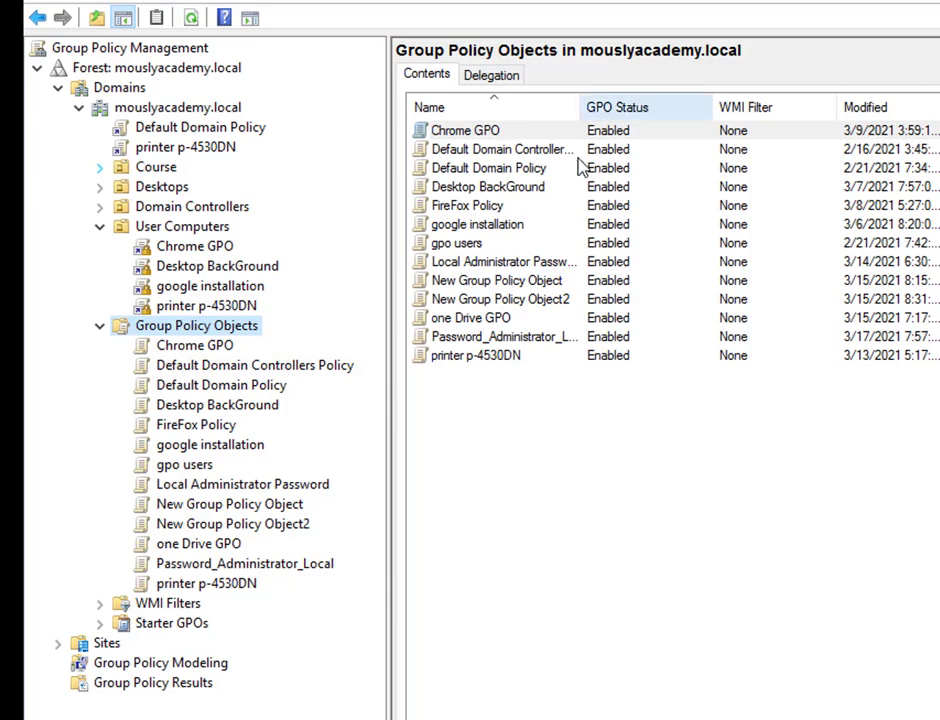
{"action": "right_click", "coordinate": [170, 186]}
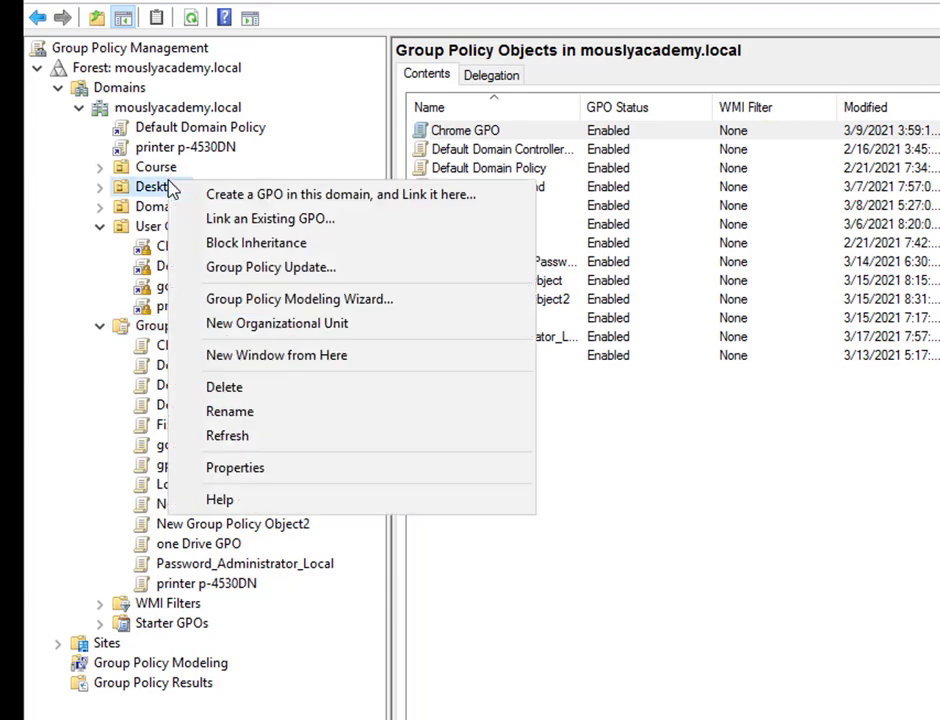
{"action": "left_click", "coordinate": [244, 220]}
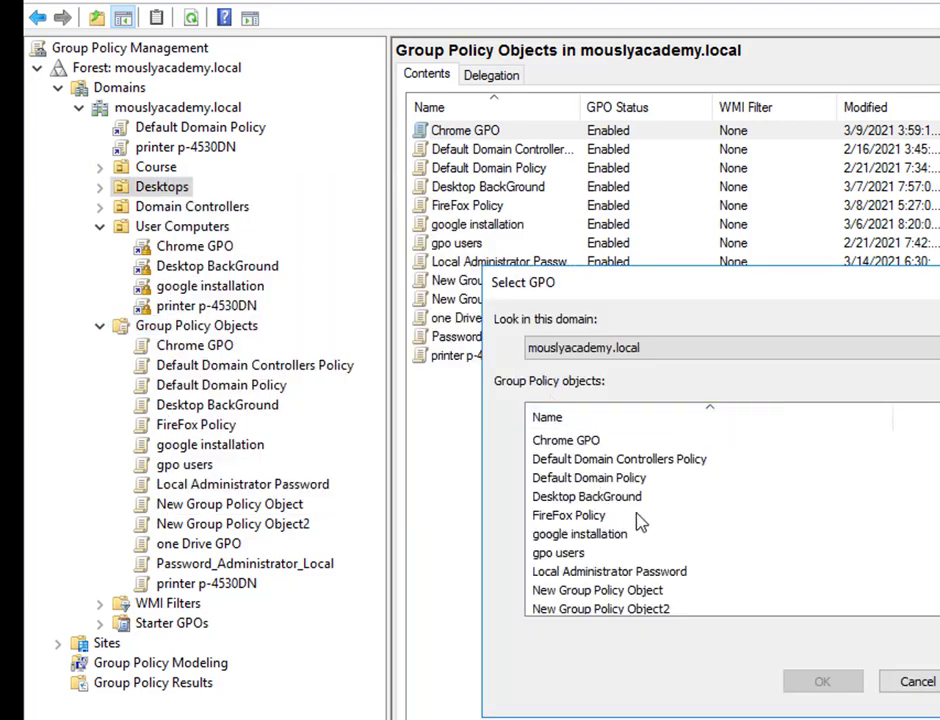
{"action": "scroll", "coordinate": [644, 537], "scroll_direction": "down", "scroll_amount": 2}
{"action": "left_click", "coordinate": [620, 573]}
{"action": "double_click", "coordinate": [620, 573]}
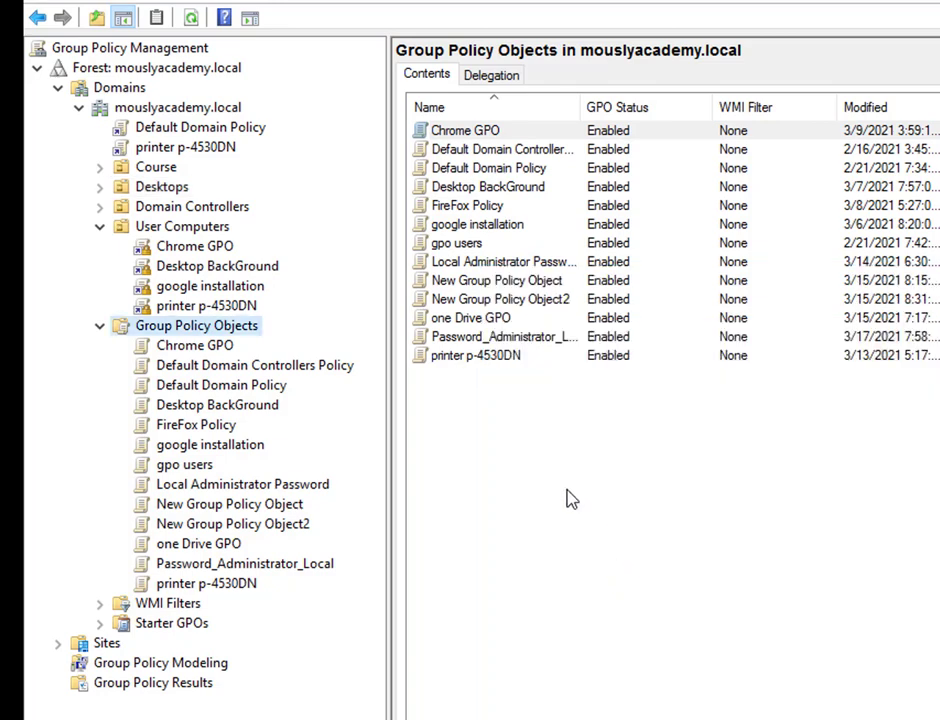
{"action": "left_click", "coordinate": [99, 186]}
{"action": "right_click", "coordinate": [152, 206]}
{"action": "left_click", "coordinate": [207, 254]}
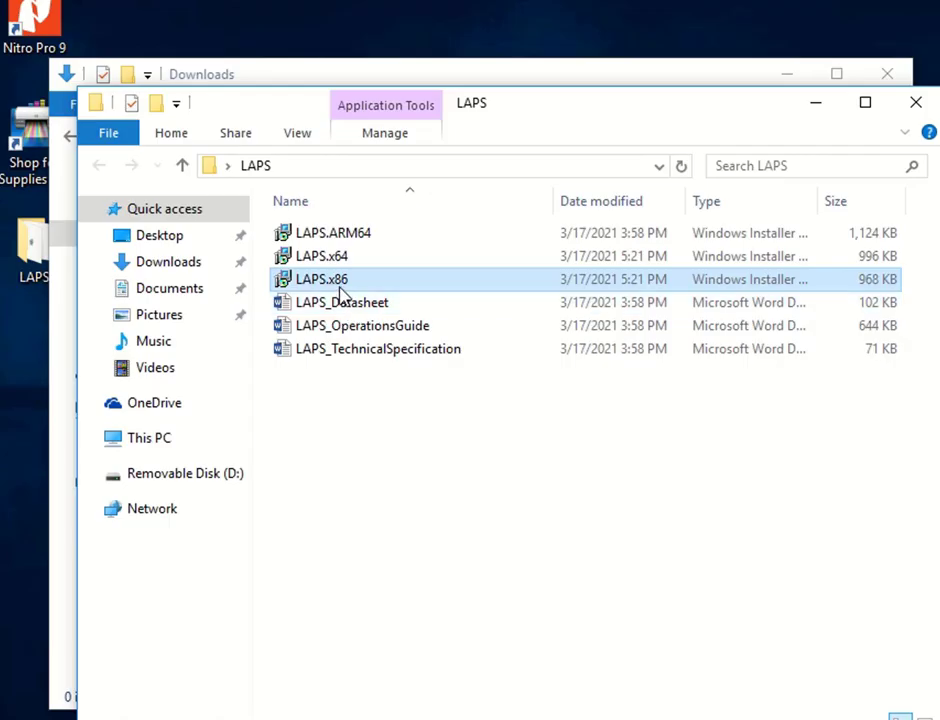
On the client computer, install LAPS from the LAPS.x86 installer, accepting the license and including only the AdmPwd GPO Extension.
{"action": "double_click", "coordinate": [340, 281]}
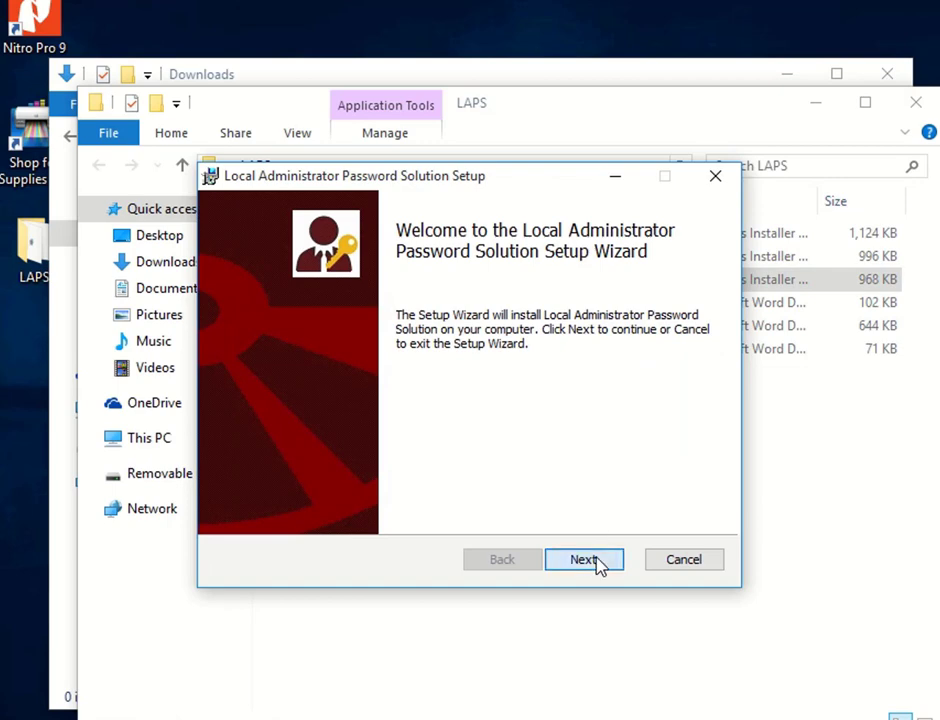
{"action": "left_click", "coordinate": [597, 560]}
{"action": "left_click", "coordinate": [320, 508]}
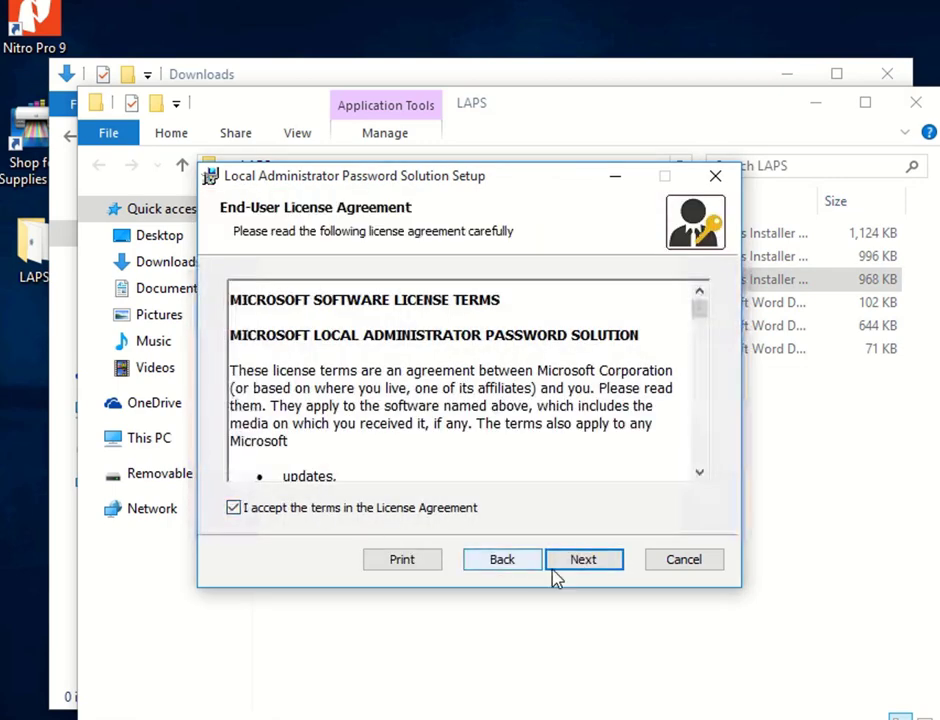
{"action": "left_click", "coordinate": [571, 566]}
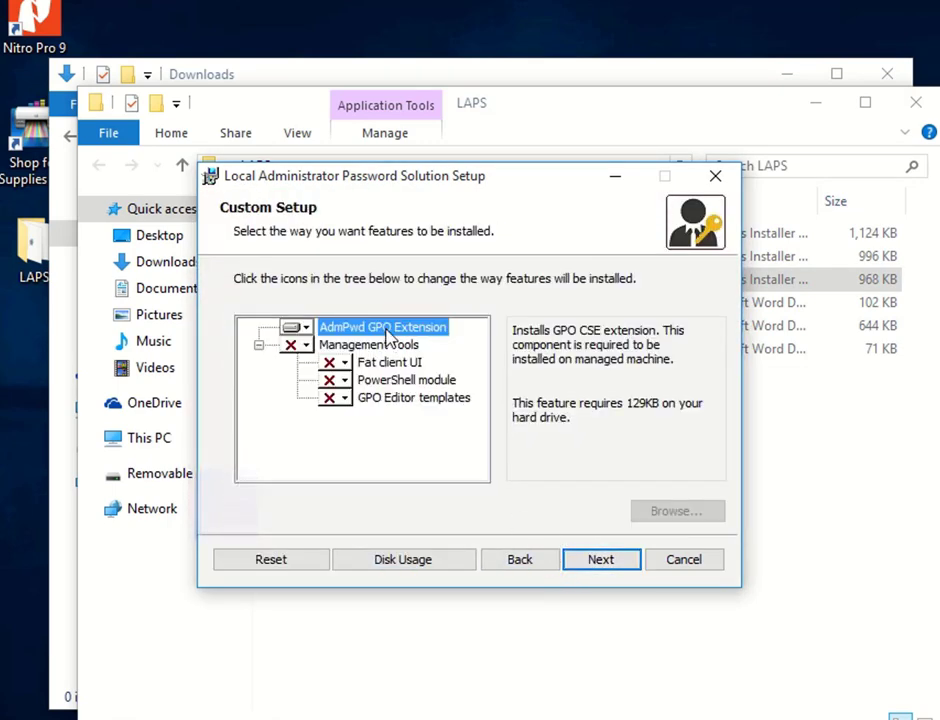
{"action": "left_click", "coordinate": [601, 566]}
{"action": "left_click", "coordinate": [593, 563]}
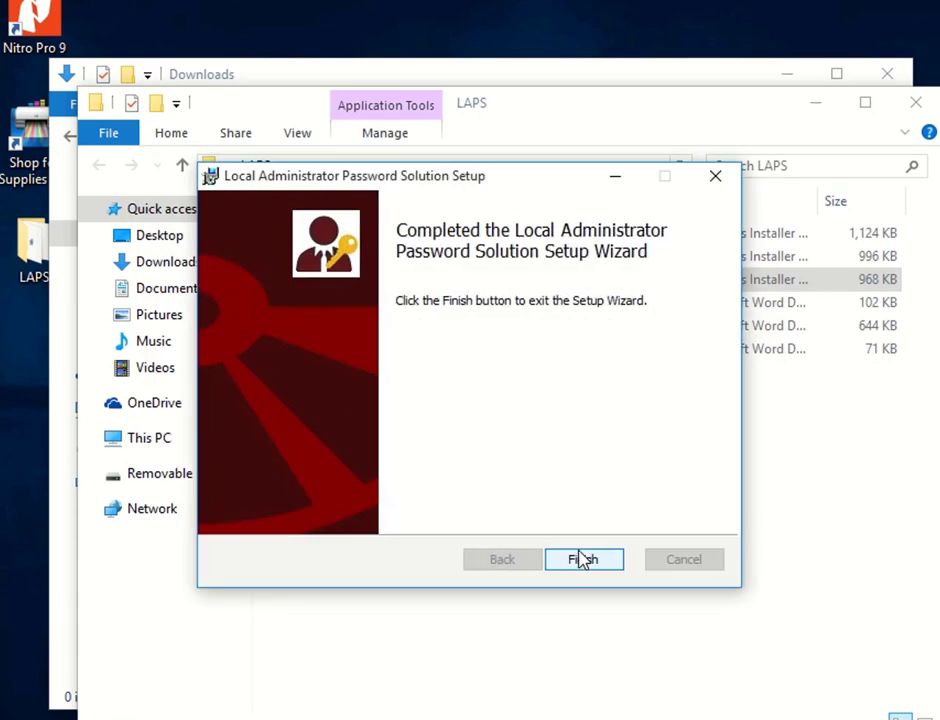
{"action": "left_click", "coordinate": [579, 560]}
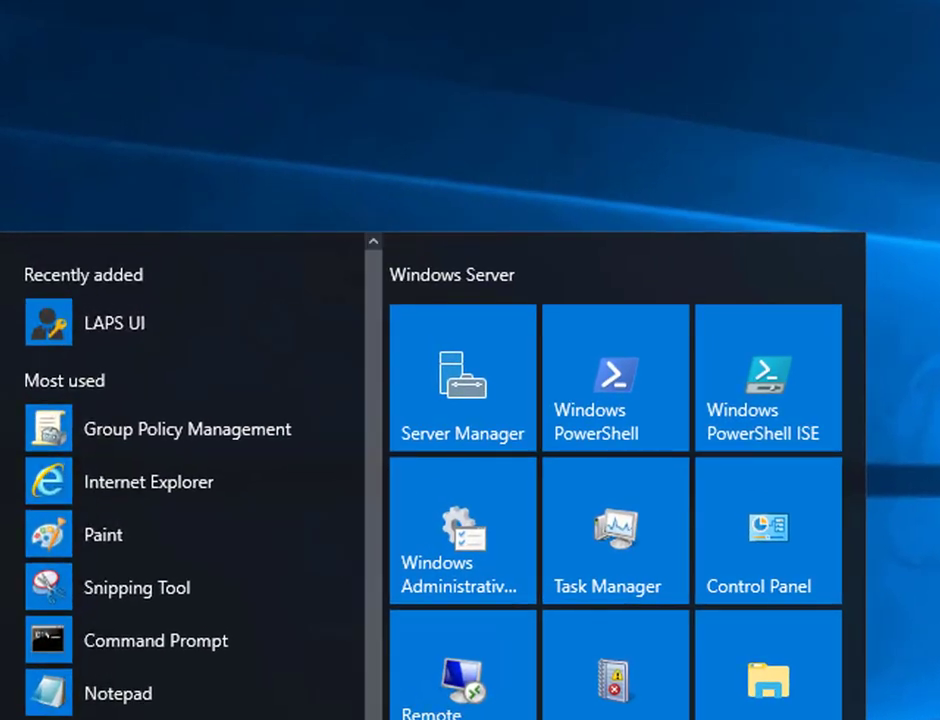
Open LAPS UI on the server and look up the local administrator password of computer Admin-01.
{"action": "left_click", "coordinate": [116, 332]}
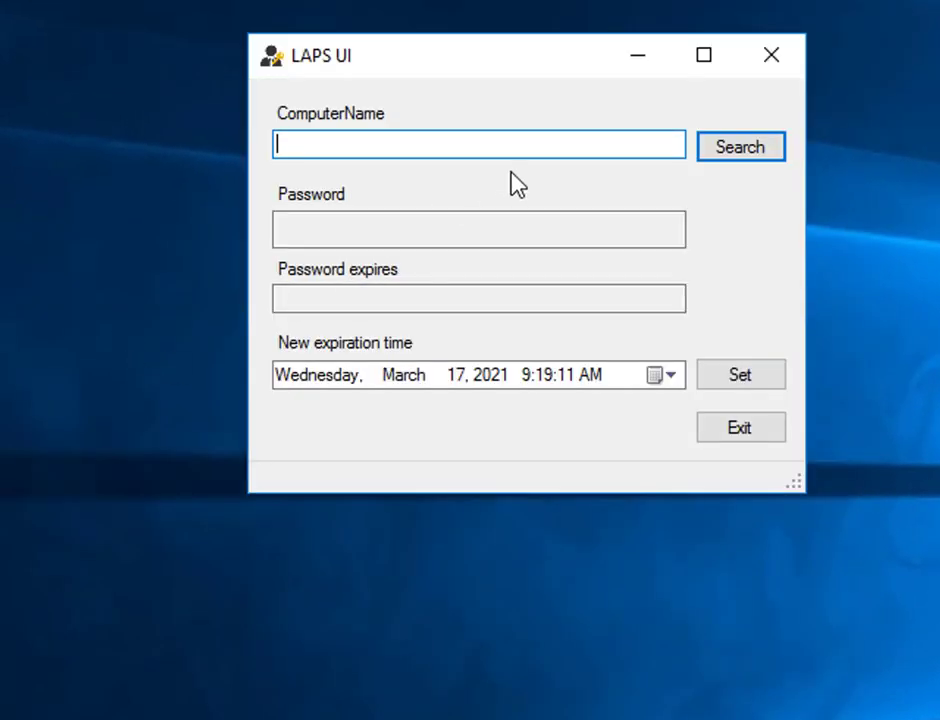
{"action": "type", "text": "Admin-01"}
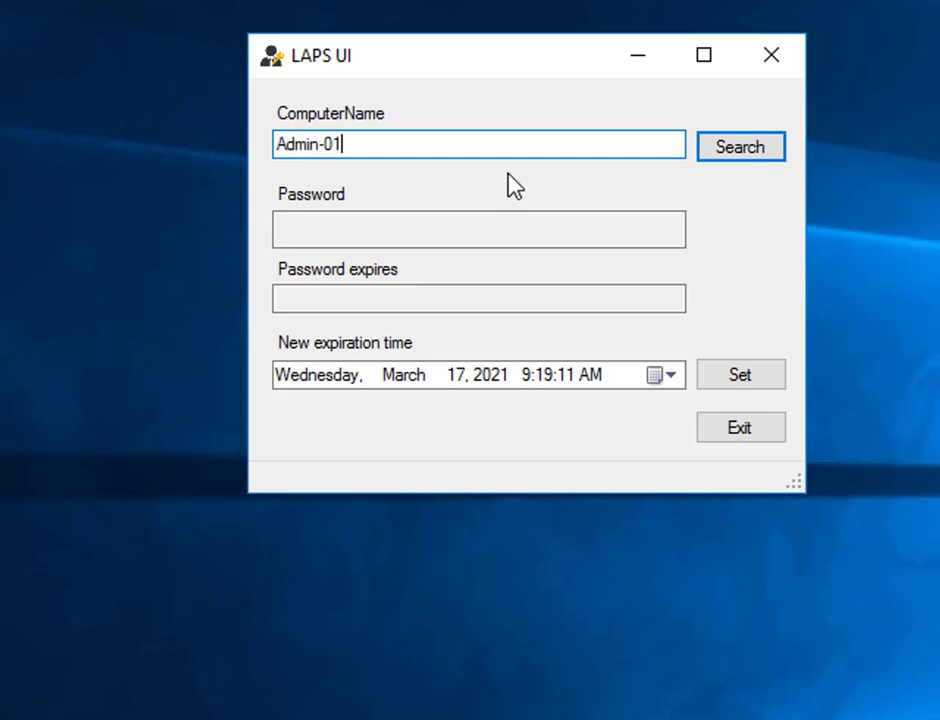
{"action": "key", "text": "Return"}
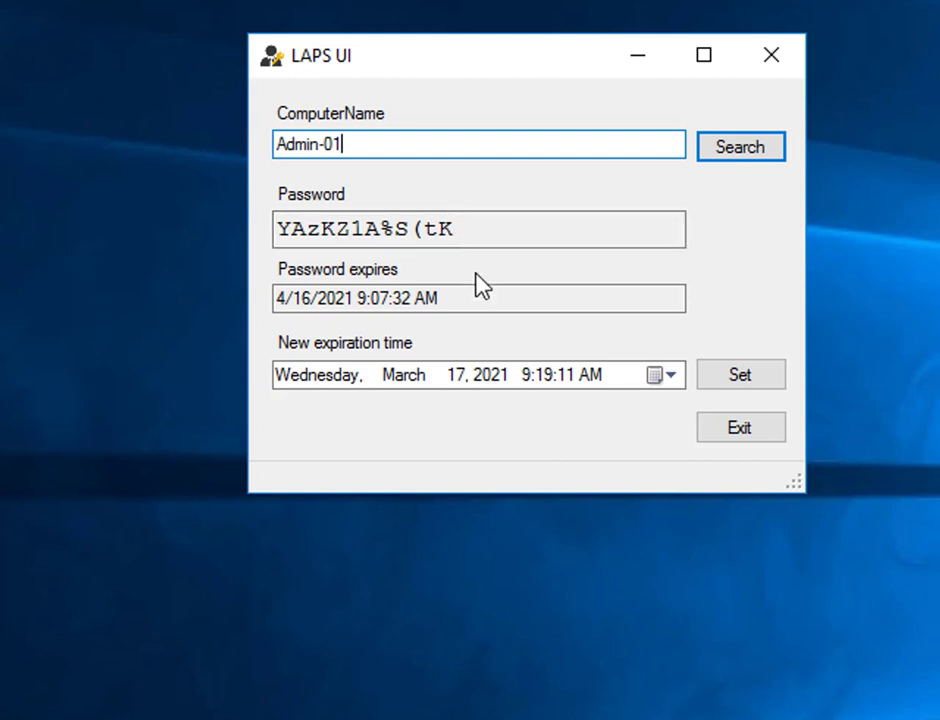
Set the new password expiration time for Admin-01 to March 17, 2021, 9:22:11 AM.
{"action": "left_click", "coordinate": [565, 375]}
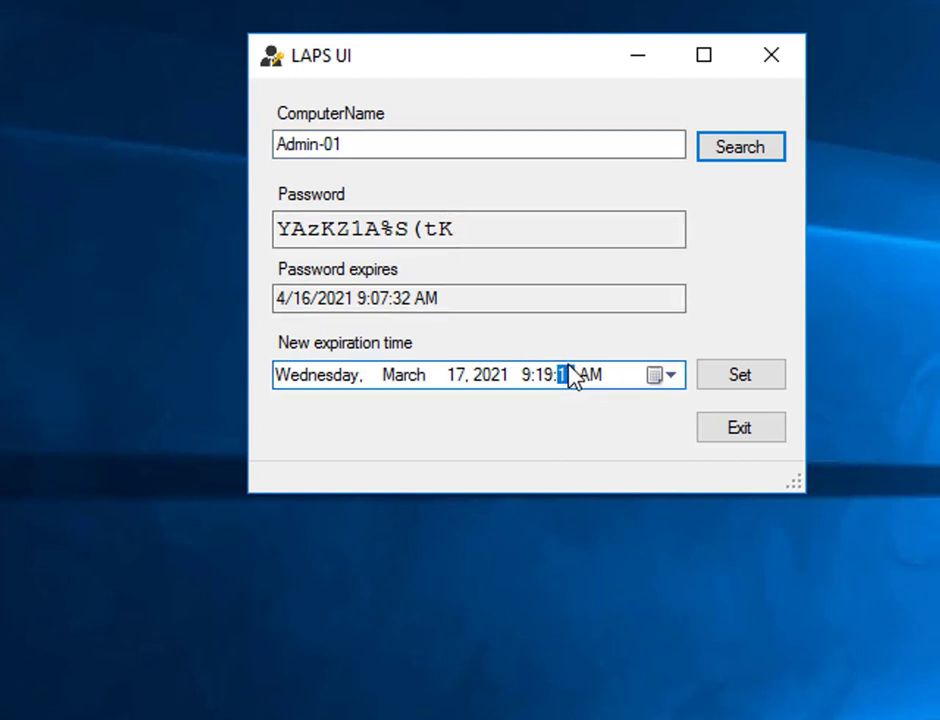
{"action": "left_click", "coordinate": [540, 377]}
{"action": "type", "text": "22:"}
{"action": "left_click", "coordinate": [758, 384]}
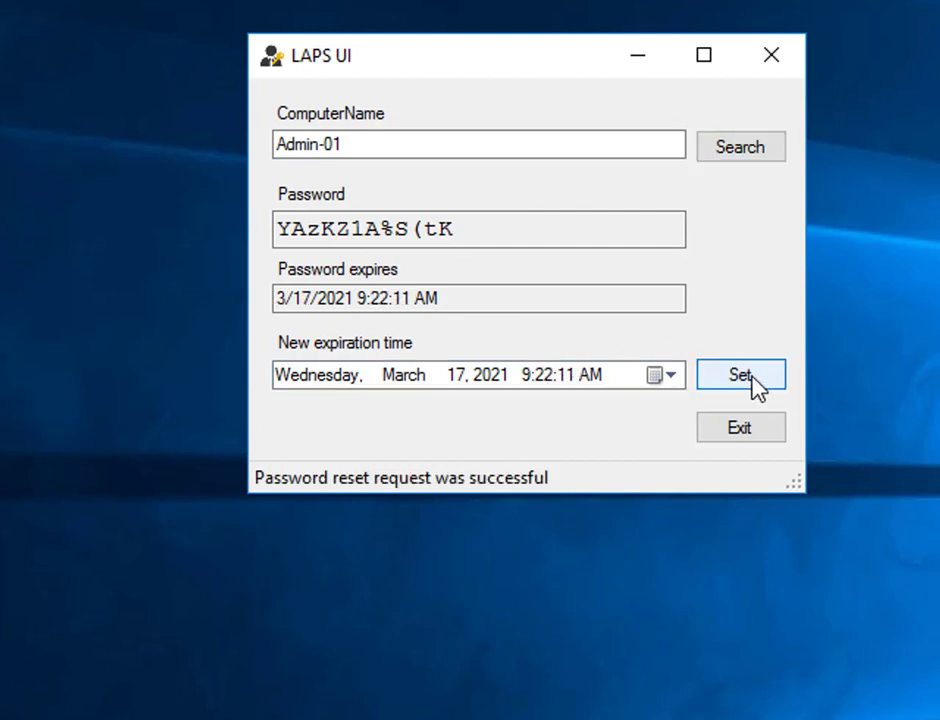